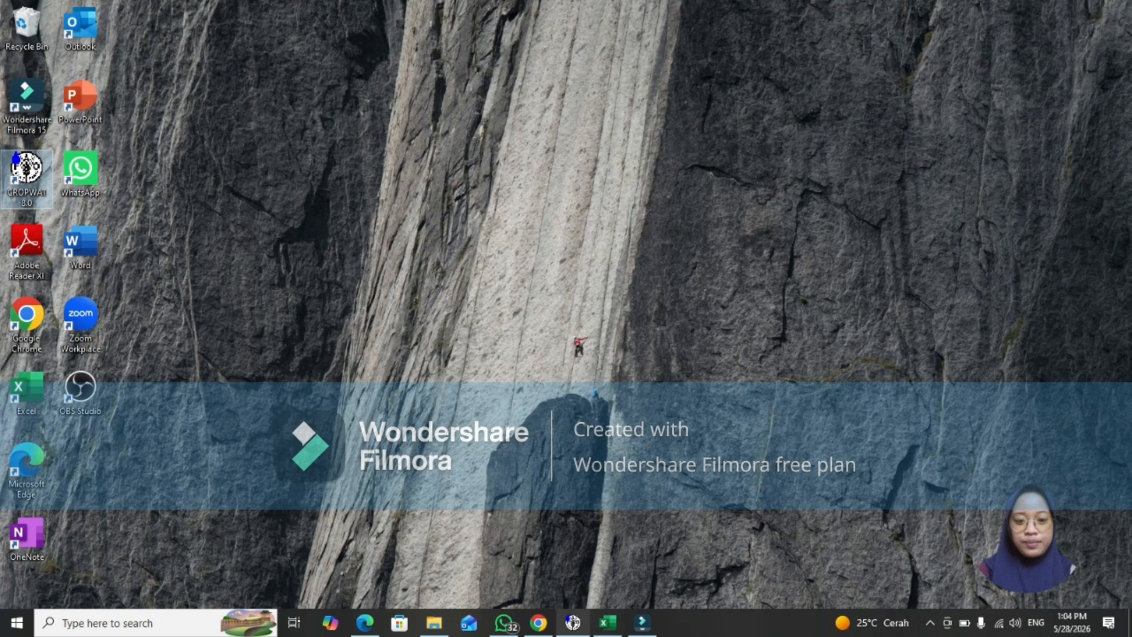
# Bring up the CROPWAT window, extend it to nearly full screen height, and show the Excel weather data workbook beside it.
pyautogui.moveTo(572, 622)
pyautogui.click(573, 564)
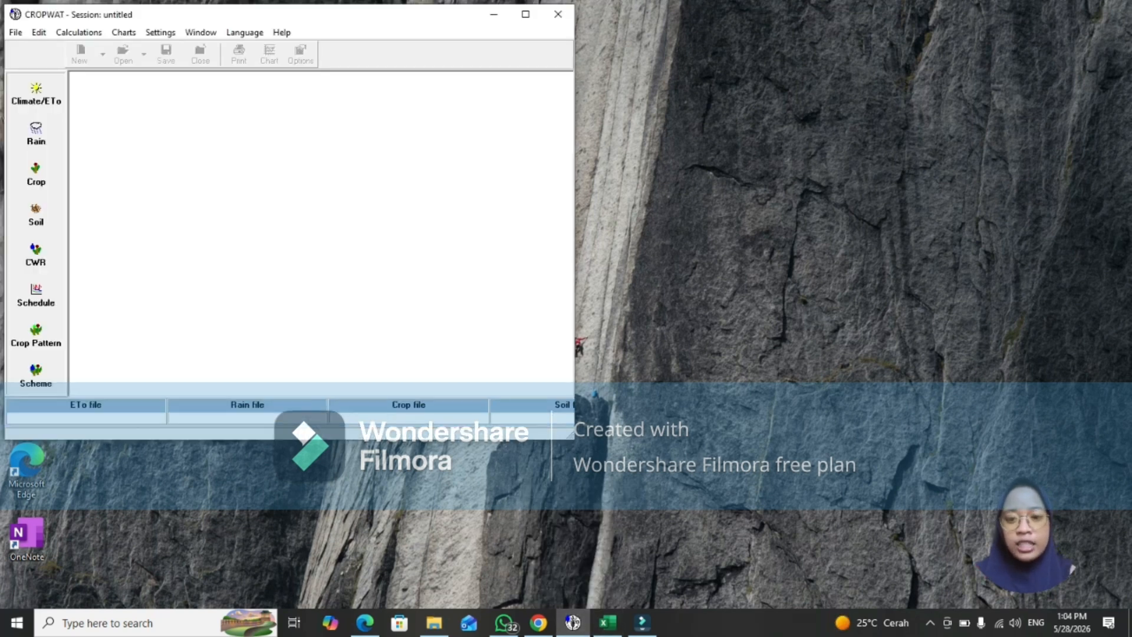
pyautogui.moveTo(401, 440); pyautogui.dragTo(402, 617)
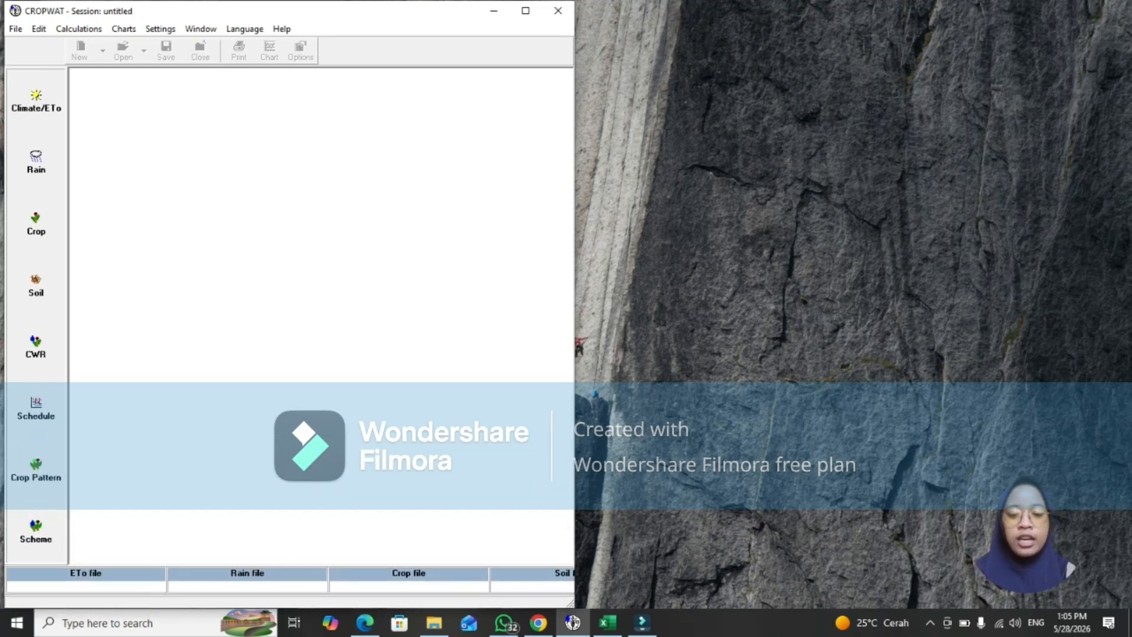
pyautogui.click(607, 623)
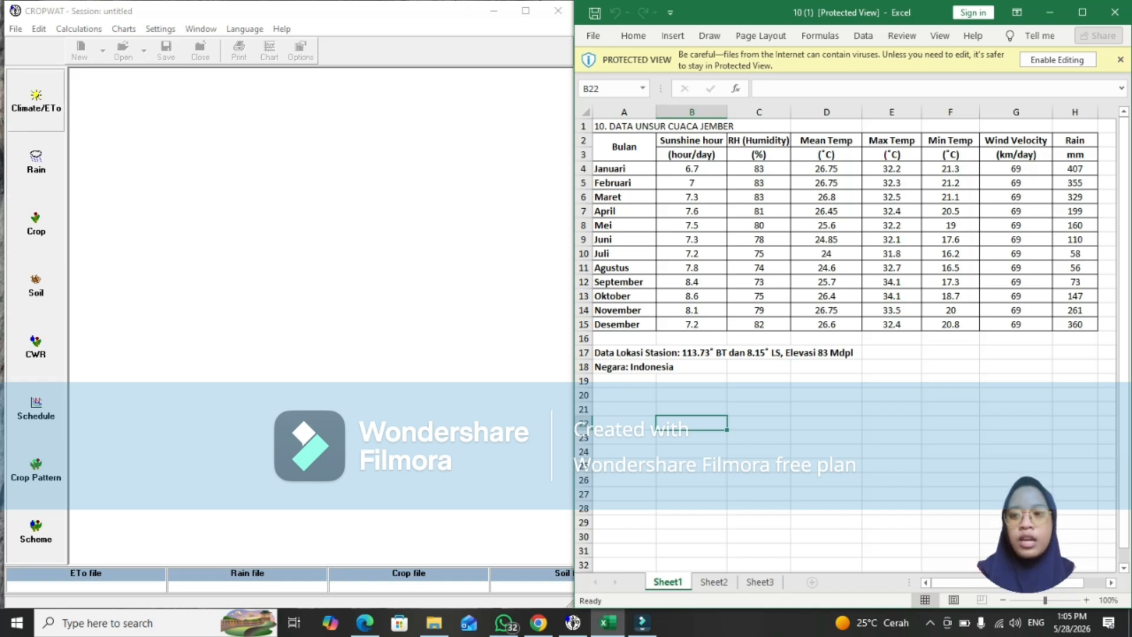
# Open the Climate/ETo table in CROPWAT and enter minimum temperatures of 26.75, 26.75 and 26.8 °C for January to March.
pyautogui.click(36, 101)
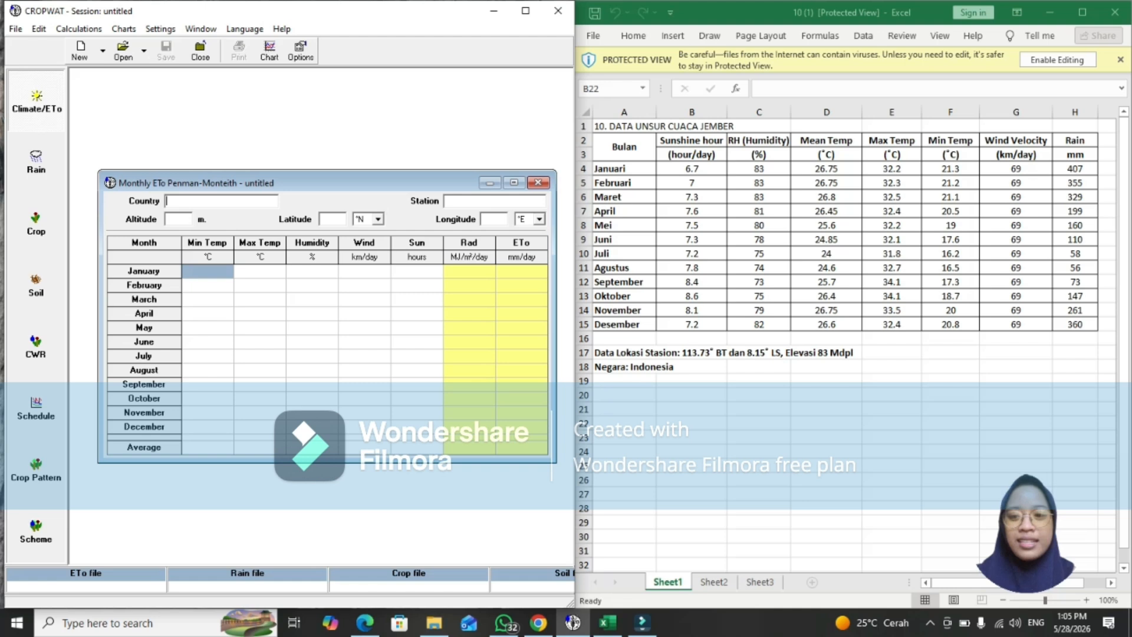
pyautogui.click(207, 272)
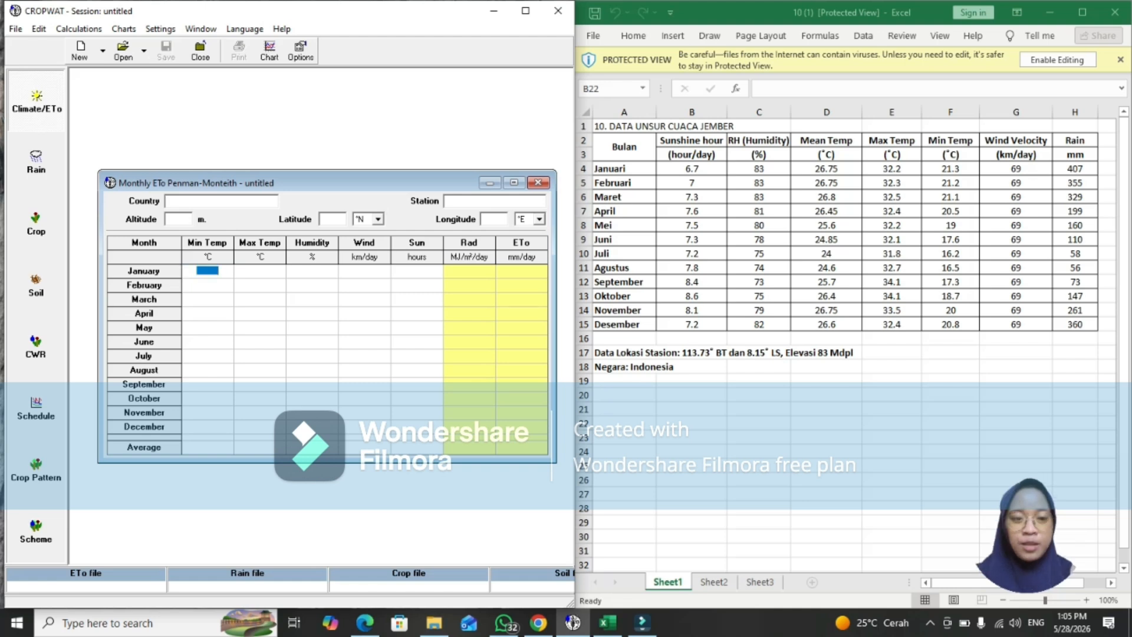
pyautogui.write('26.')
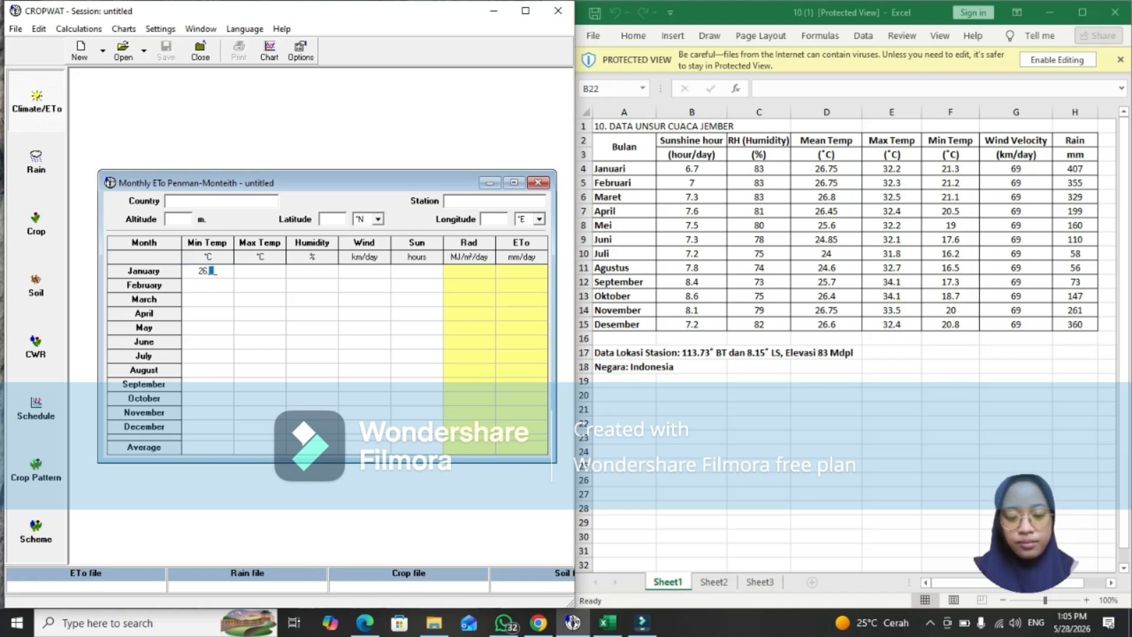
pyautogui.write('75')
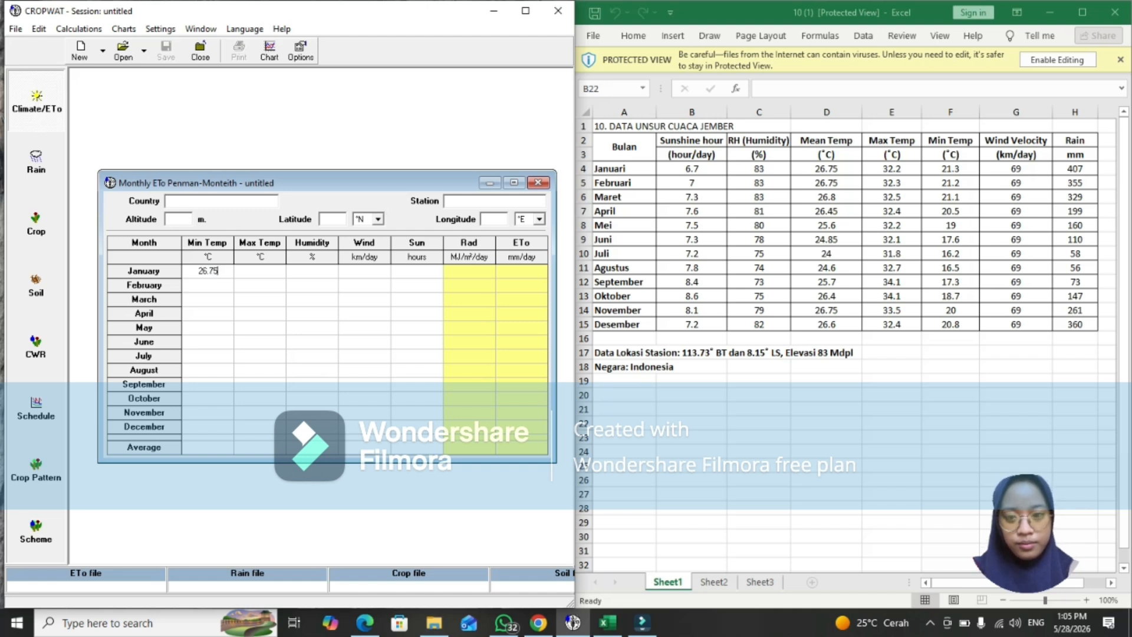
pyautogui.press('Return')
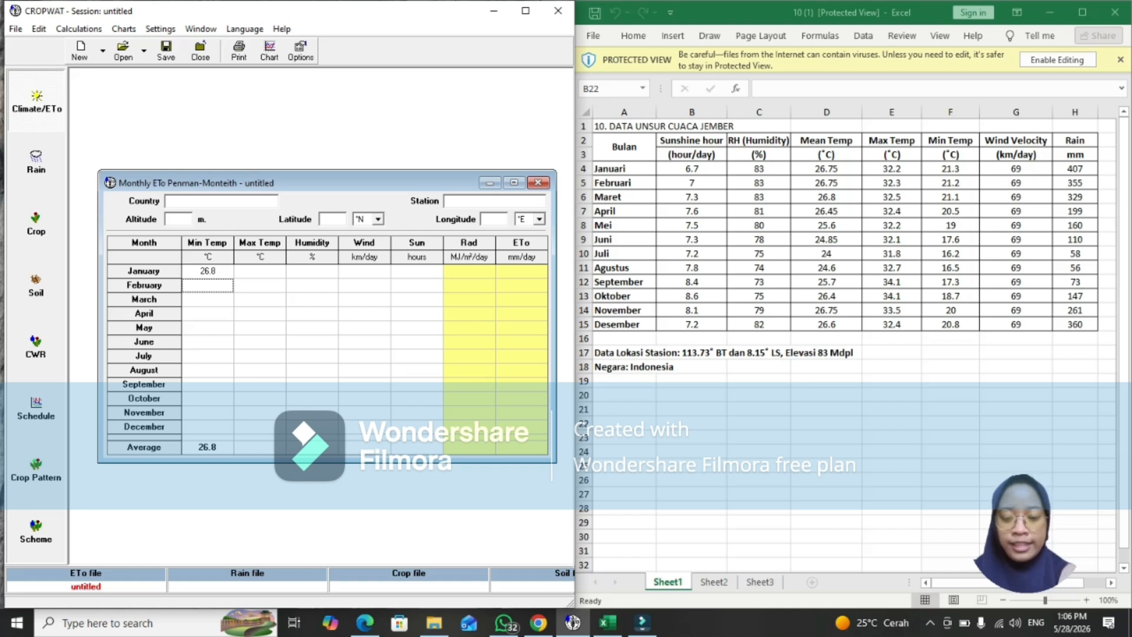
pyautogui.write('26.75')
pyautogui.press('Return')
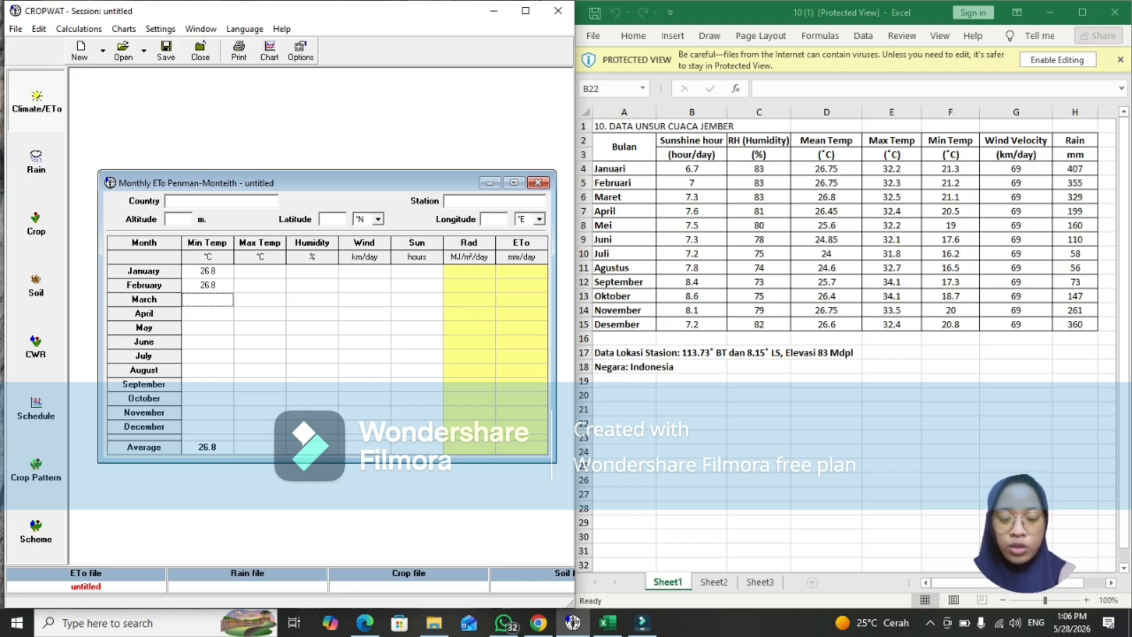
pyautogui.write('26')
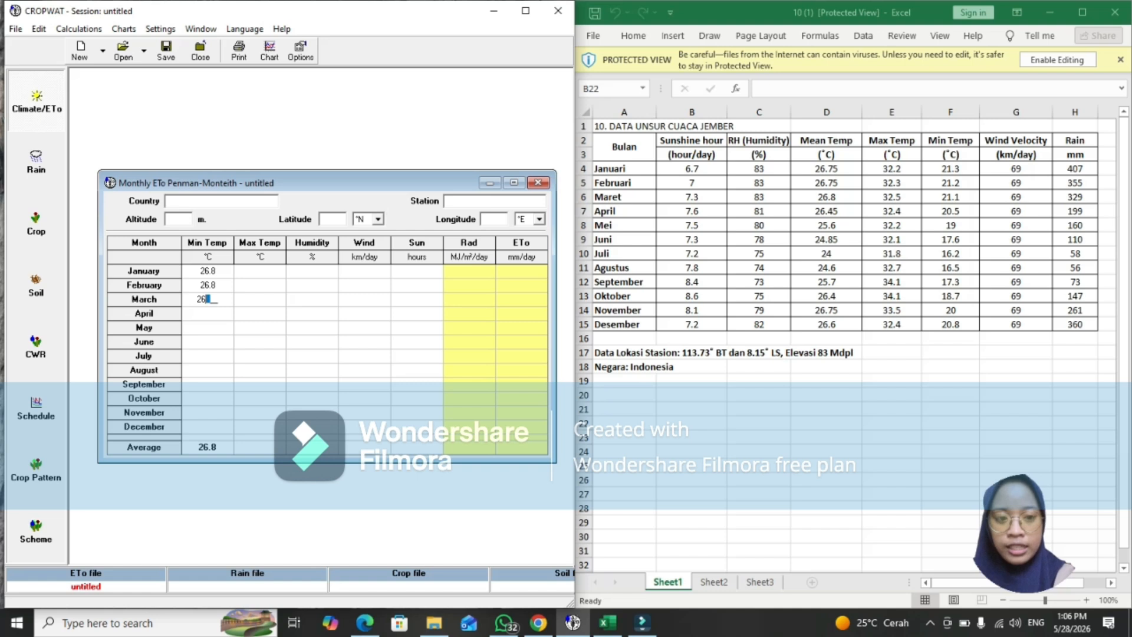
pyautogui.write('.8')
pyautogui.press('Return')
# Enter the minimum temperatures for April to July as 26.45, 25.6, 24.85 and 24 °C.
pyautogui.write('26.45')
pyautogui.press('Return')
pyautogui.write('25.6')
pyautogui.press('Return')
pyautogui.write('24.85')
pyautogui.press('Return')
pyautogui.write('24')
pyautogui.press('Return')
# Enter the minimum temperatures for August to December as 24.6, 25.7, 26.4, 26.75 and 26.6 °C.
pyautogui.write('24.6')
pyautogui.press('Return')
pyautogui.write('25.7')
pyautogui.press('Return')
pyautogui.write('26.4')
pyautogui.press('Return')
pyautogui.write('26.75')
pyautogui.press('Return')
pyautogui.write('26.6')
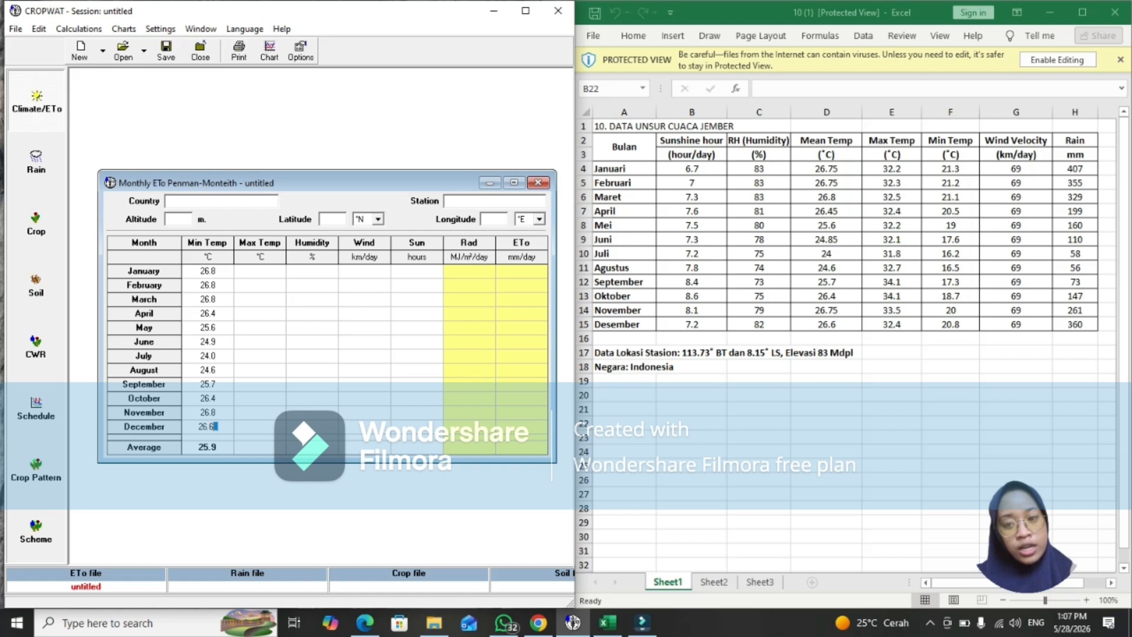
pyautogui.press('Return')
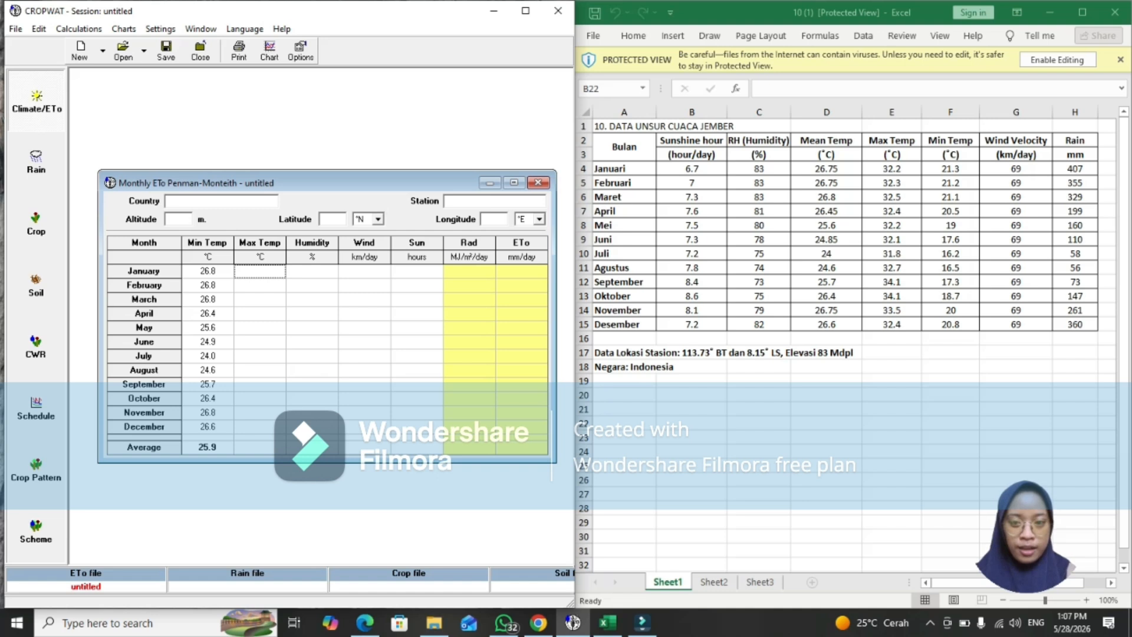
# Enter the maximum temperatures for January to June as 32.2, 32.3, 32.5, 32.4, 32.2 and 32.1 °C.
pyautogui.write('32.2')
pyautogui.press('Return')
pyautogui.write('32.3')
pyautogui.press('Return')
pyautogui.write('32.5')
pyautogui.press('Return')
pyautogui.write('32.4')
pyautogui.press('Return')
pyautogui.write('32.2')
pyautogui.press('Return')
pyautogui.write('32.1')
pyautogui.press('Return')
# Enter the maximum temperatures for July to December as 31.8, 32.7, 34.1, 34.1, 33.5 and 32.4 °C.
pyautogui.write('31.8')
pyautogui.press('Return')
pyautogui.write('32.7')
pyautogui.press('Return')
pyautogui.write('34.1')
pyautogui.press('Return')
pyautogui.write('34.1')
pyautogui.press('Return')
pyautogui.write('33.5')
pyautogui.press('Return')
pyautogui.write('32.4')
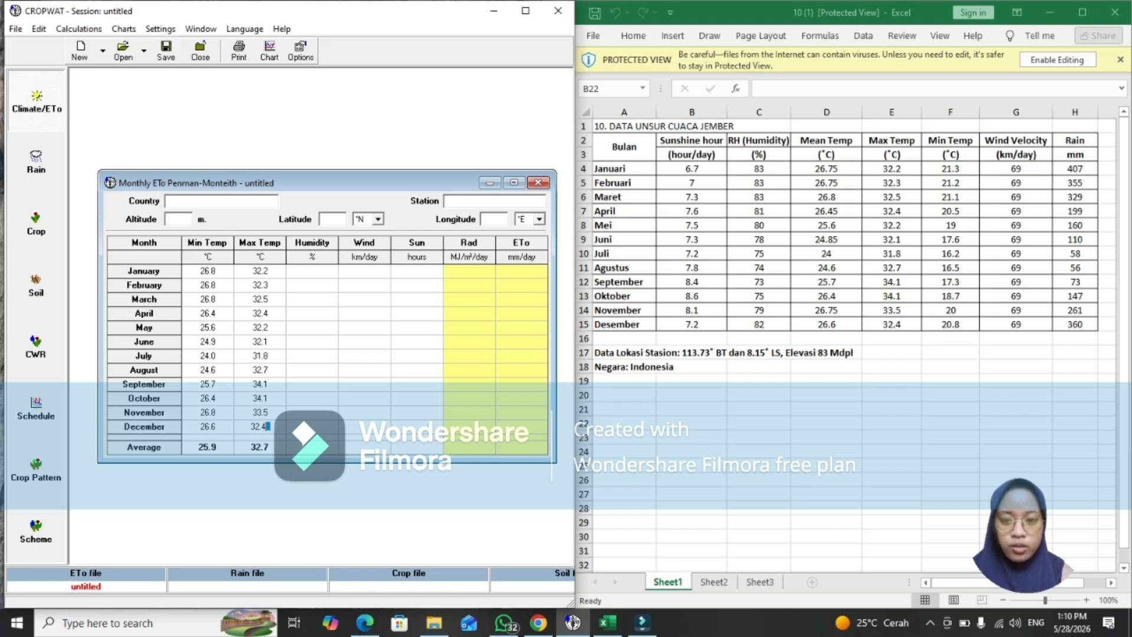
pyautogui.press('Return')
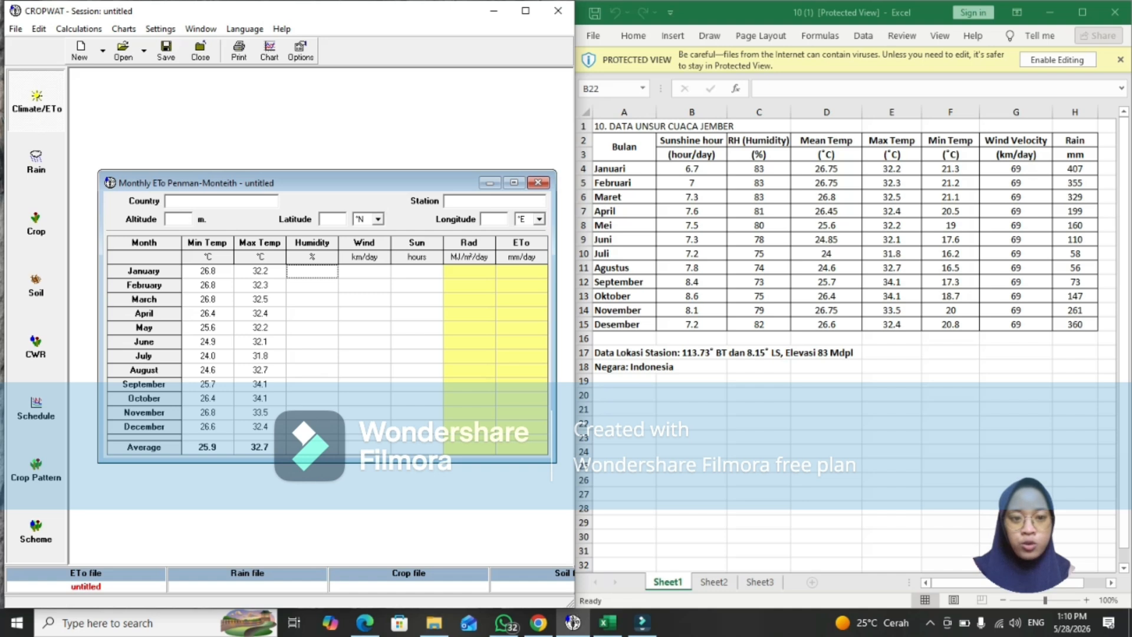
# Enter the humidity values for January to June as 83, 83, 83, 81, 80 and 78 %.
pyautogui.write('83')
pyautogui.press('Return')
pyautogui.write('83')
pyautogui.press('Return')
pyautogui.write('83')
pyautogui.press('Return')
pyautogui.write('81 80')
pyautogui.press('Return')
pyautogui.write('78')
pyautogui.press('Return')
# Enter the humidity values for July to December as 75, 74, 73, 75, 79 and 82 %.
pyautogui.write('75')
pyautogui.press('Return')
pyautogui.write('74')
pyautogui.press('Return')
pyautogui.write('73')
pyautogui.press('Return')
pyautogui.write('75')
pyautogui.press('Return')
pyautogui.write('79')
pyautogui.press('Return')
pyautogui.write('82')
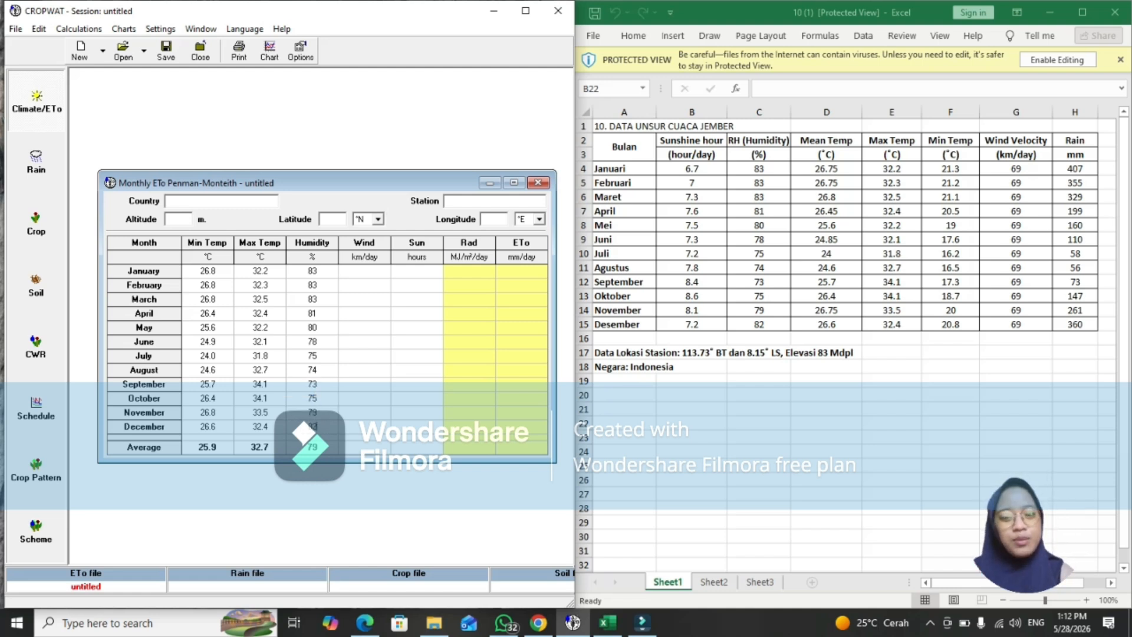
pyautogui.press('Return')
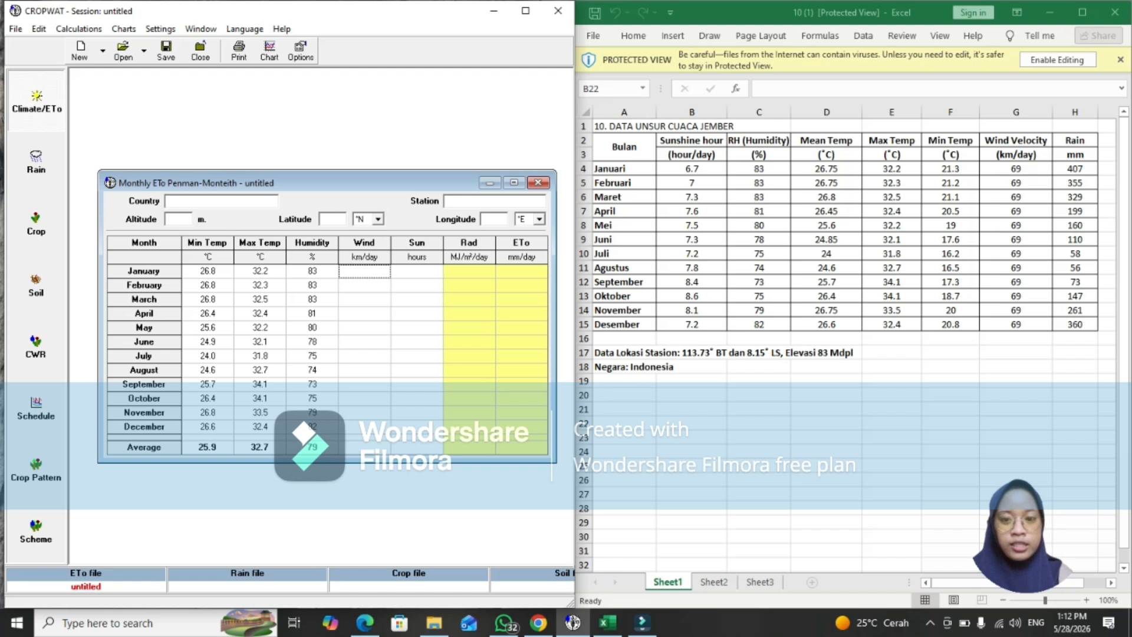
# Enter a wind speed of 69 km/day for every month from January to December.
pyautogui.write('69')
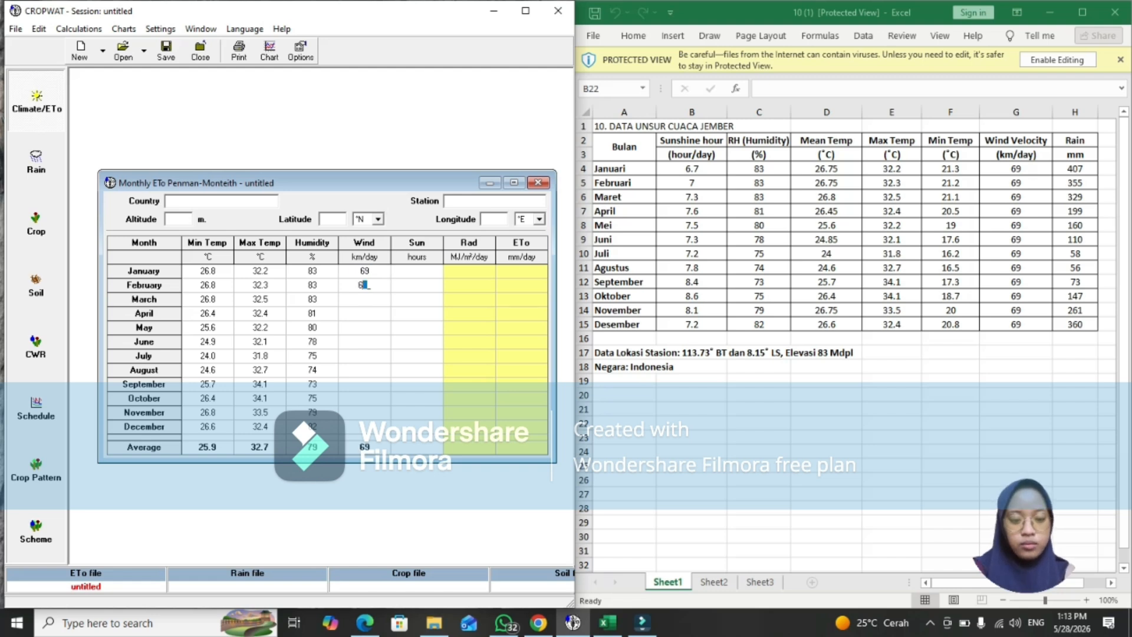
pyautogui.write(' 69 69 69 69 69 69 69 69 69 69 6')
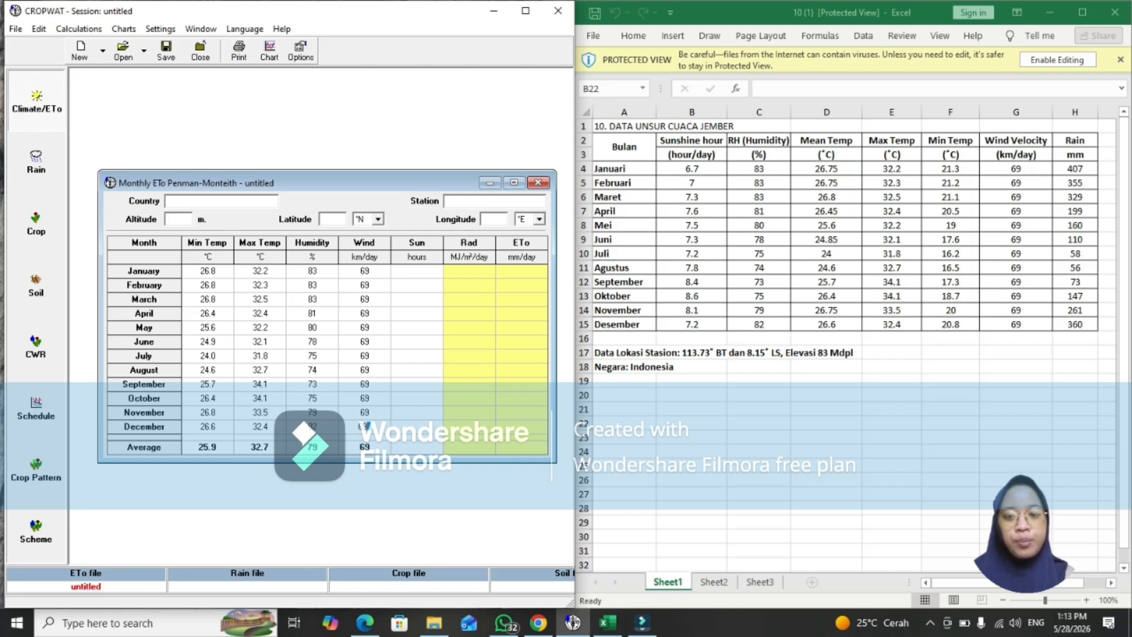
# Enter the sunshine hours for January to June as 6.7, 7, 7.3, 7.6, 7.5 and 7.3.
pyautogui.click(417, 272)
pyautogui.write('6.7')
pyautogui.press('Return')
pyautogui.write('7')
pyautogui.press('Return')
pyautogui.write('7.3')
pyautogui.press('Return')
pyautogui.write('7.6')
pyautogui.press('Return')
pyautogui.write('7.5')
pyautogui.press('Return')
pyautogui.write('7.3')
pyautogui.press('Return')
# Enter the sunshine hours for July to December as 7.2, 7.8, 8.4, 8.6, 8.1 and 7.2.
pyautogui.write('7.2')
pyautogui.press('Return')
pyautogui.write('7.8')
pyautogui.press('Return')
pyautogui.write('8.4')
pyautogui.press('Return')
pyautogui.write('8.6')
pyautogui.press('Return')
pyautogui.write('8.1')
pyautogui.press('Return')
pyautogui.write('7.2')
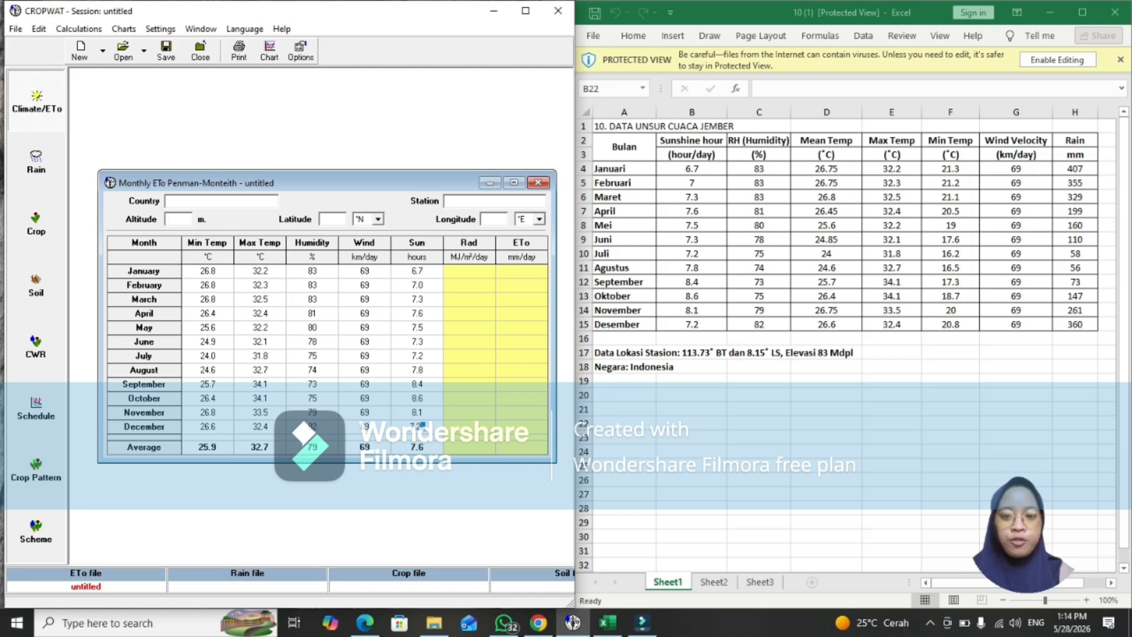
# Set the country to Indonesia, the station to Jember and the altitude to 83 m.
pyautogui.click(206, 201)
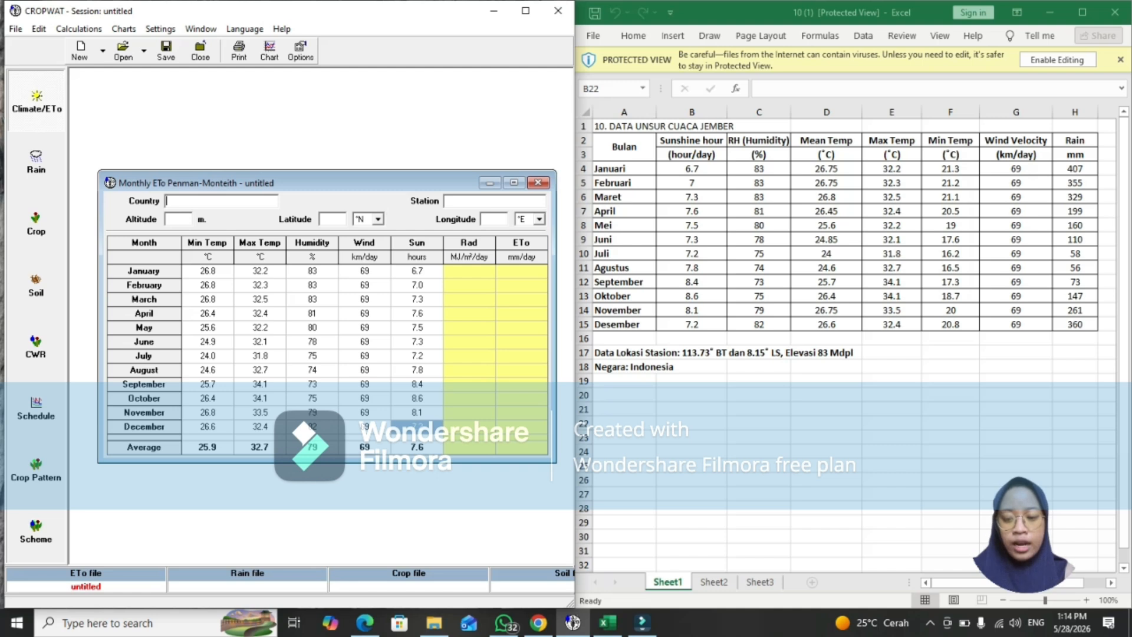
pyautogui.write('Indonesia')
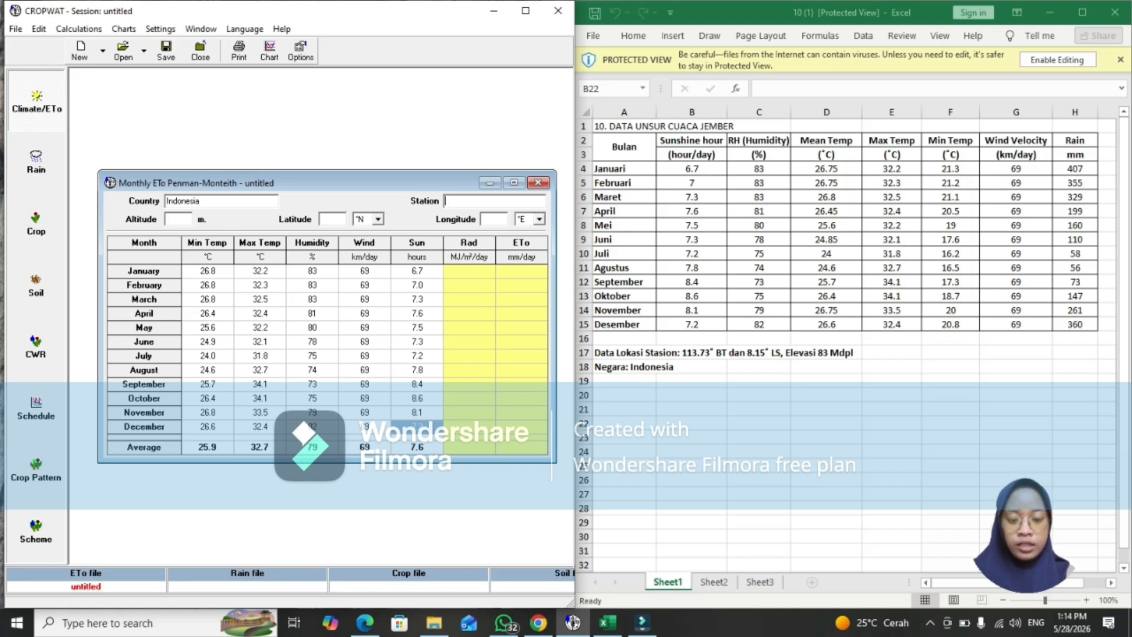
pyautogui.write('Jember')
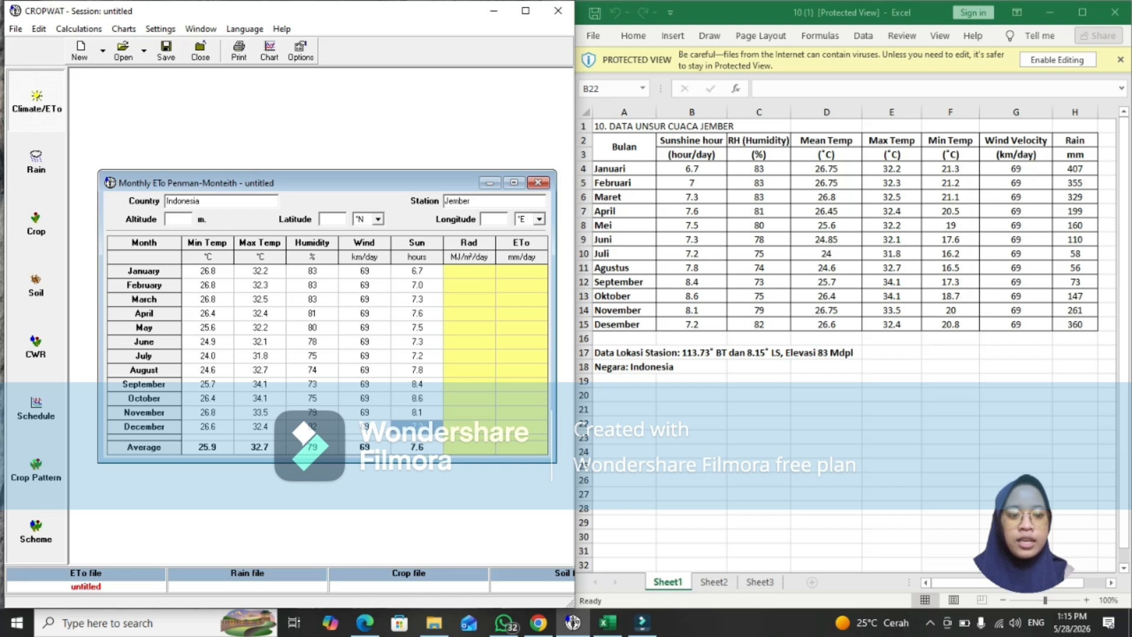
pyautogui.write('83')
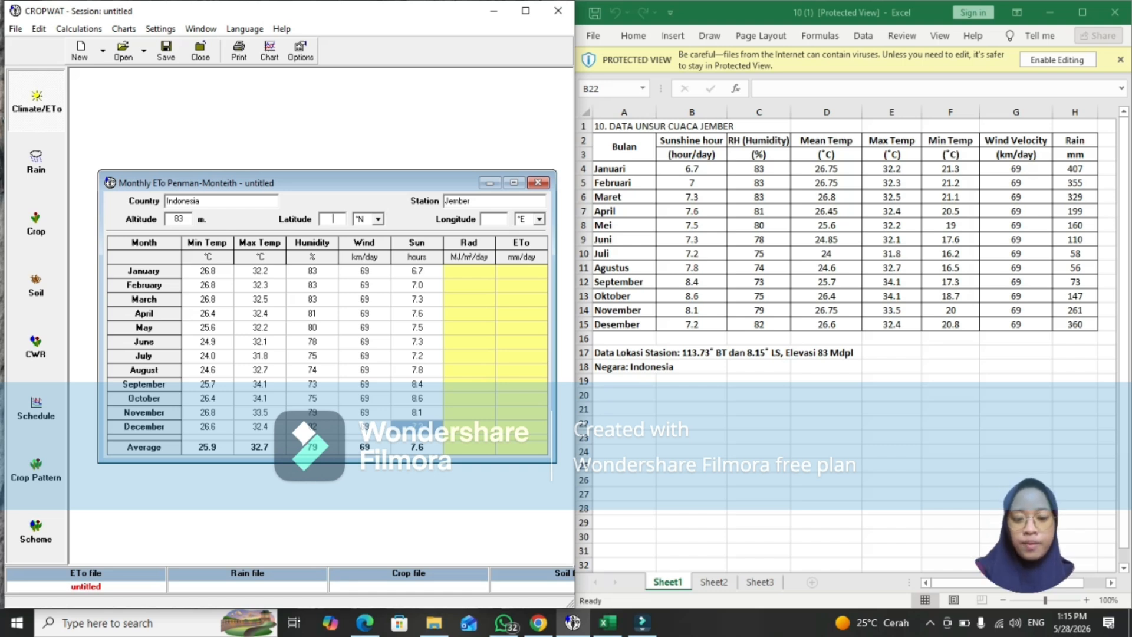
# Set the station's latitude to 8.15 °S.
pyautogui.write('8')
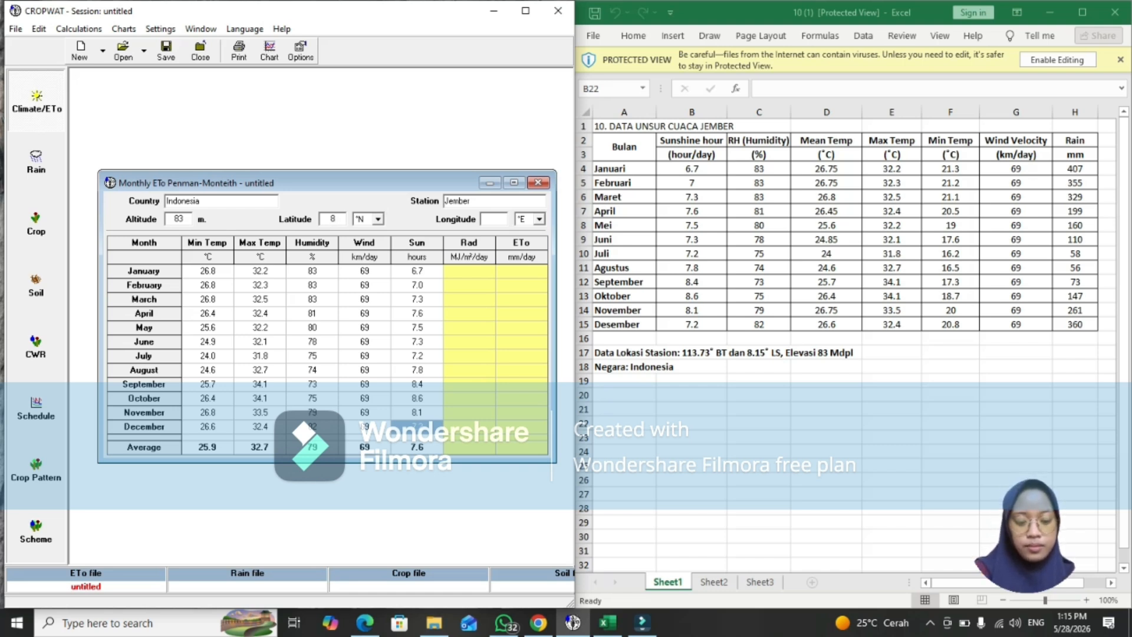
pyautogui.write('.15')
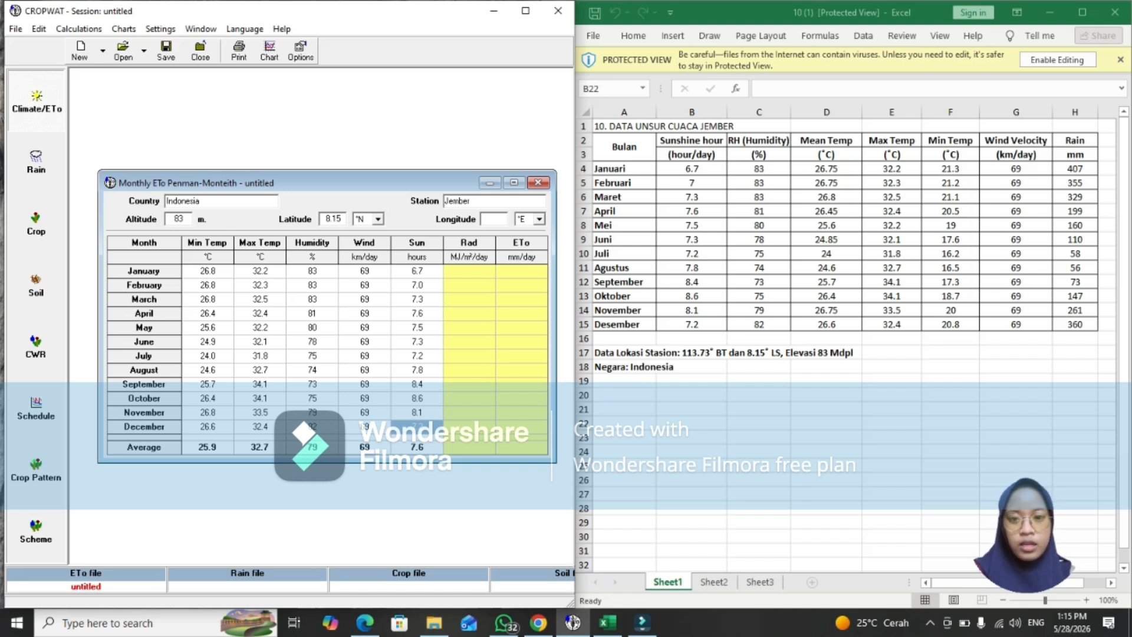
pyautogui.click(378, 218)
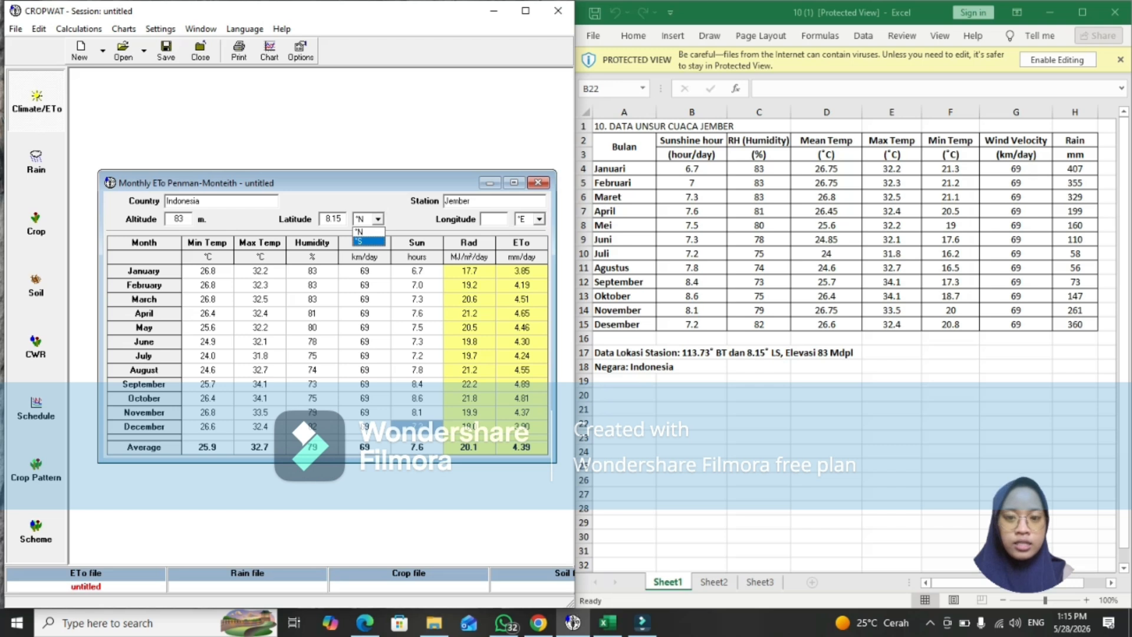
pyautogui.click(369, 242)
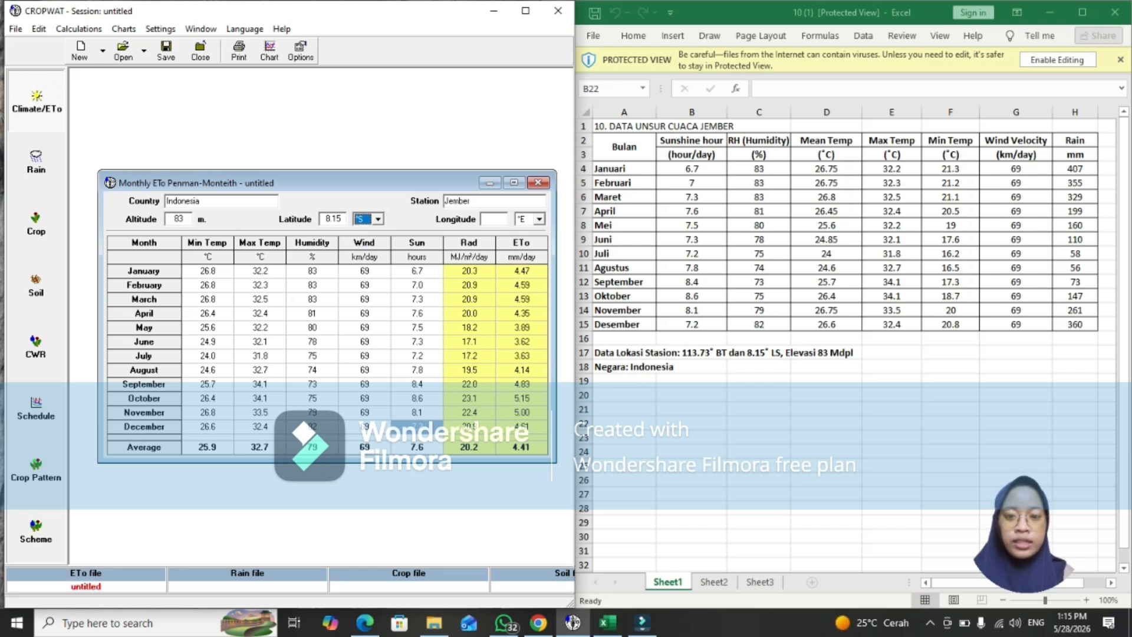
# Set the station's longitude to 113.7.
pyautogui.click(494, 219)
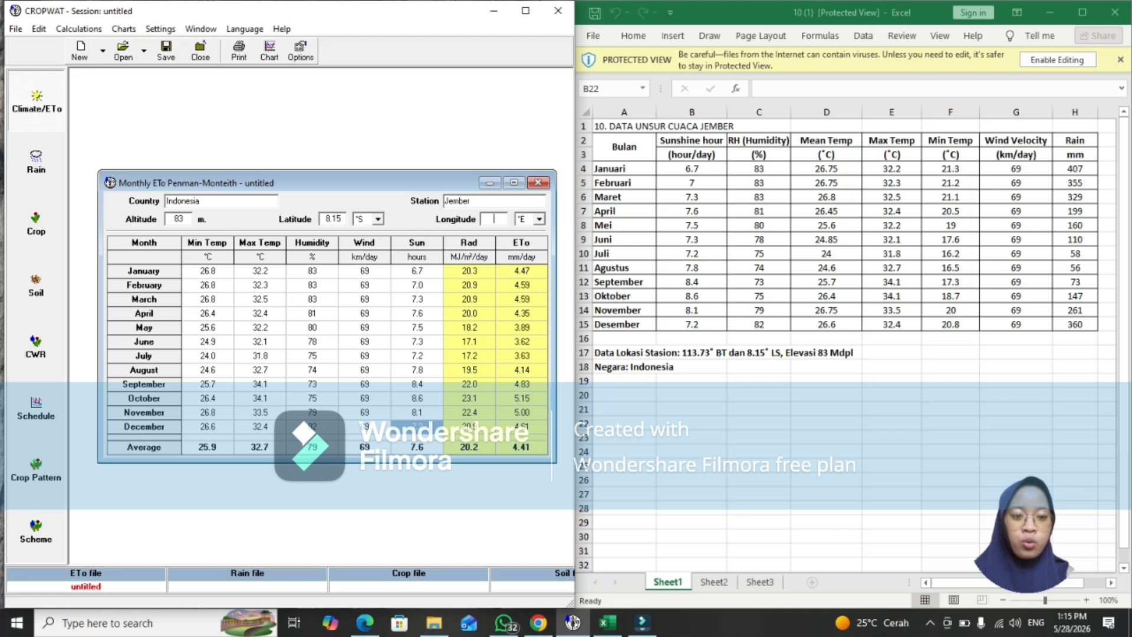
pyautogui.write('11')
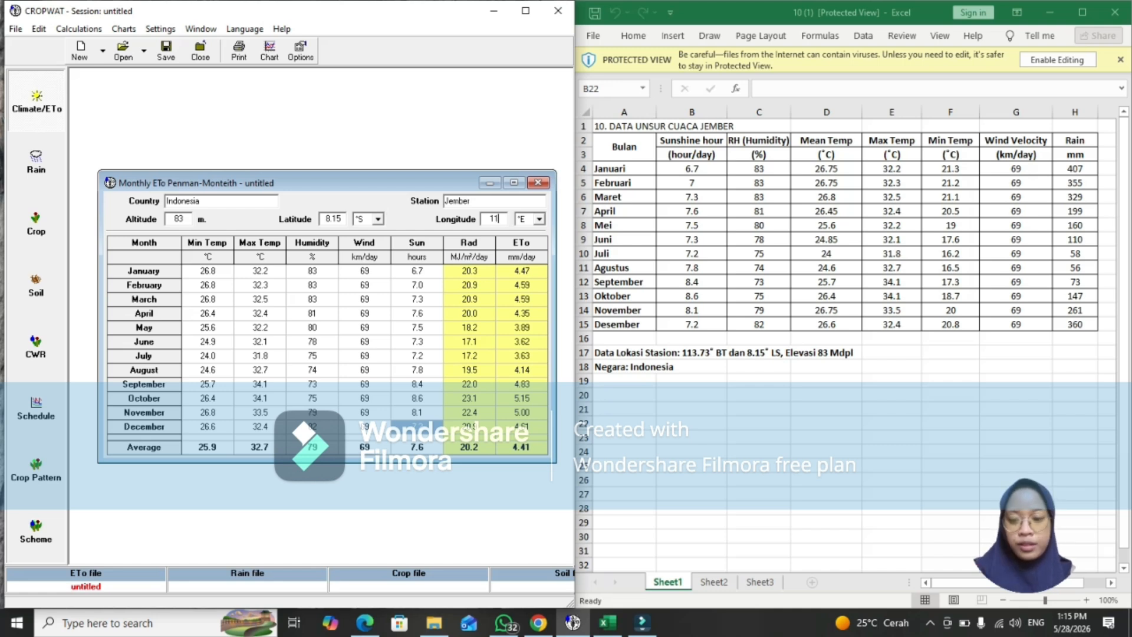
pyautogui.write('373')
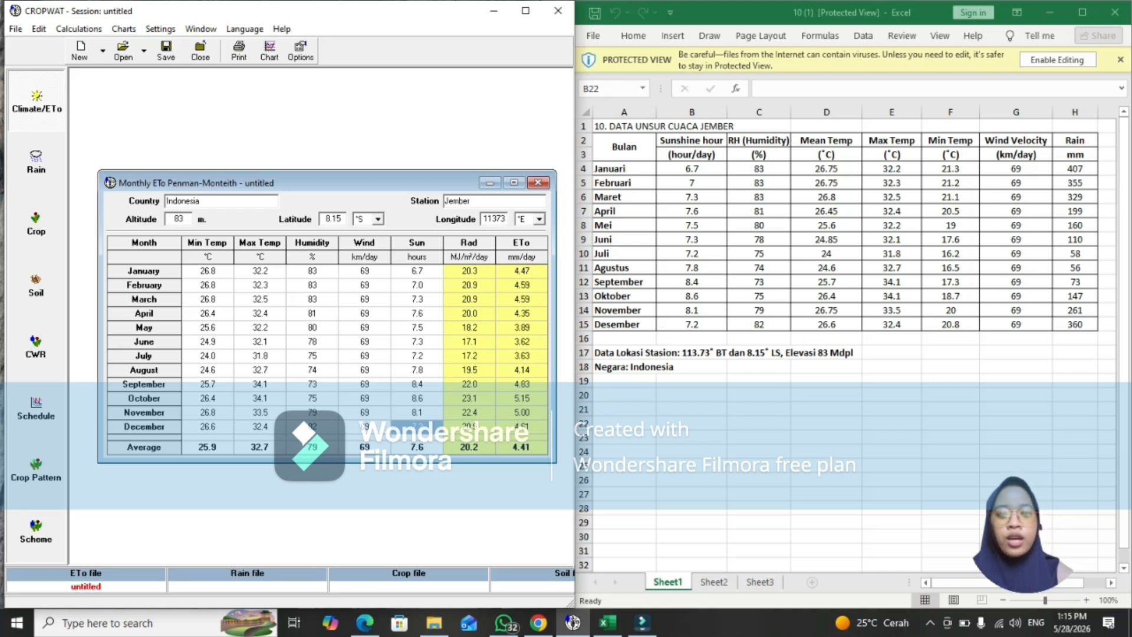
pyautogui.press('BackSpace')
pyautogui.press('BackSpace')
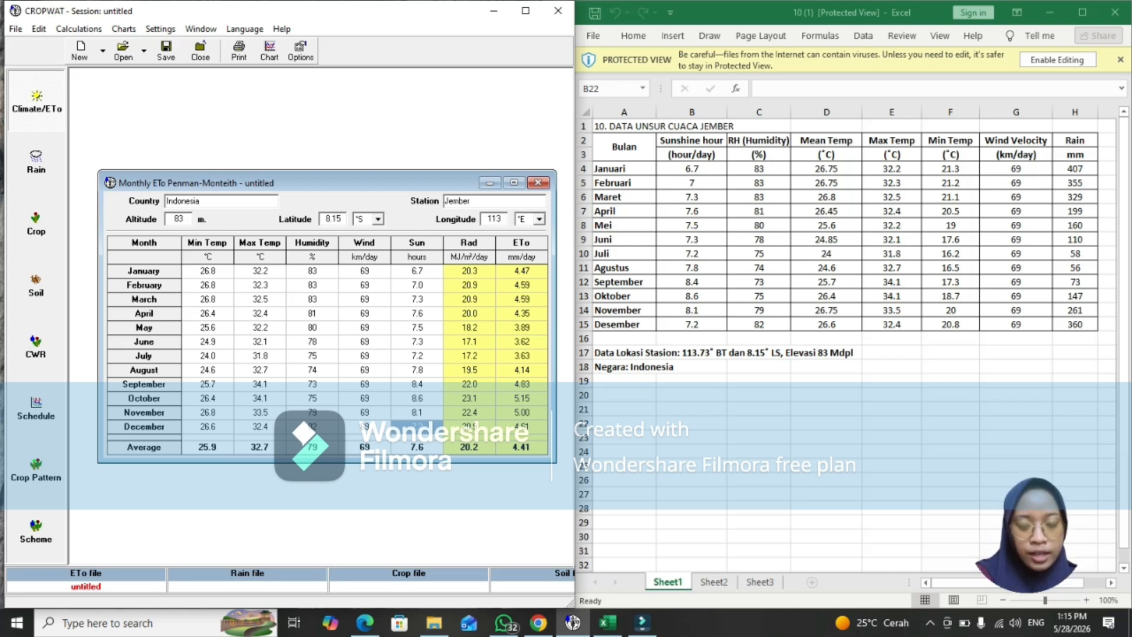
pyautogui.write('.7')
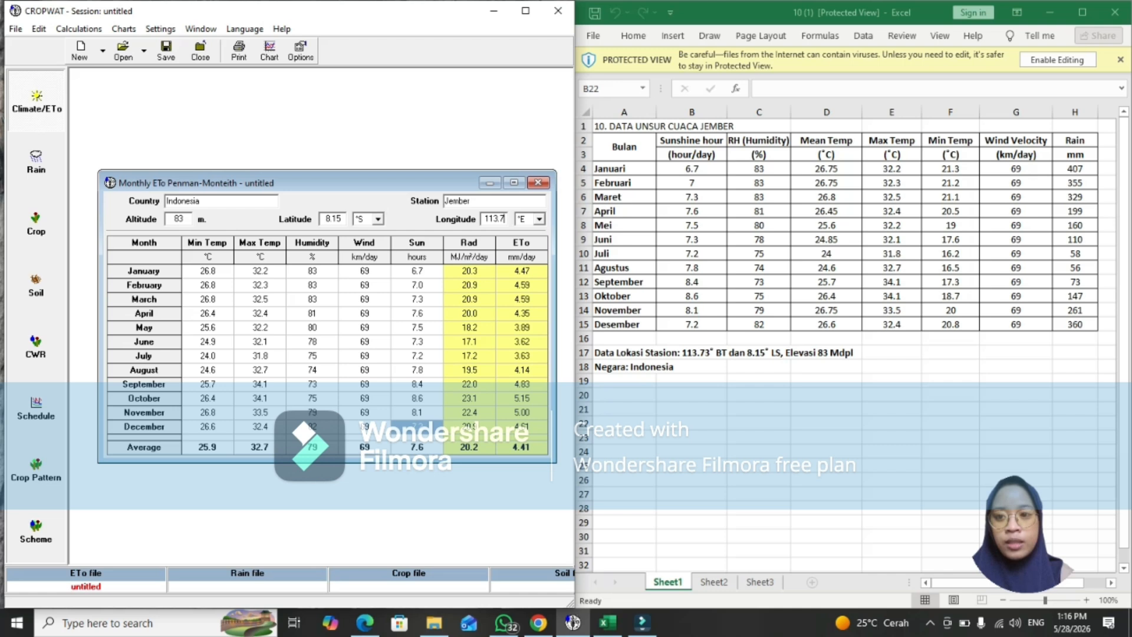
# Save the monthly ETo data as "ET0 Jember" in the climate folder and minimize its window.
pyautogui.click(166, 50)
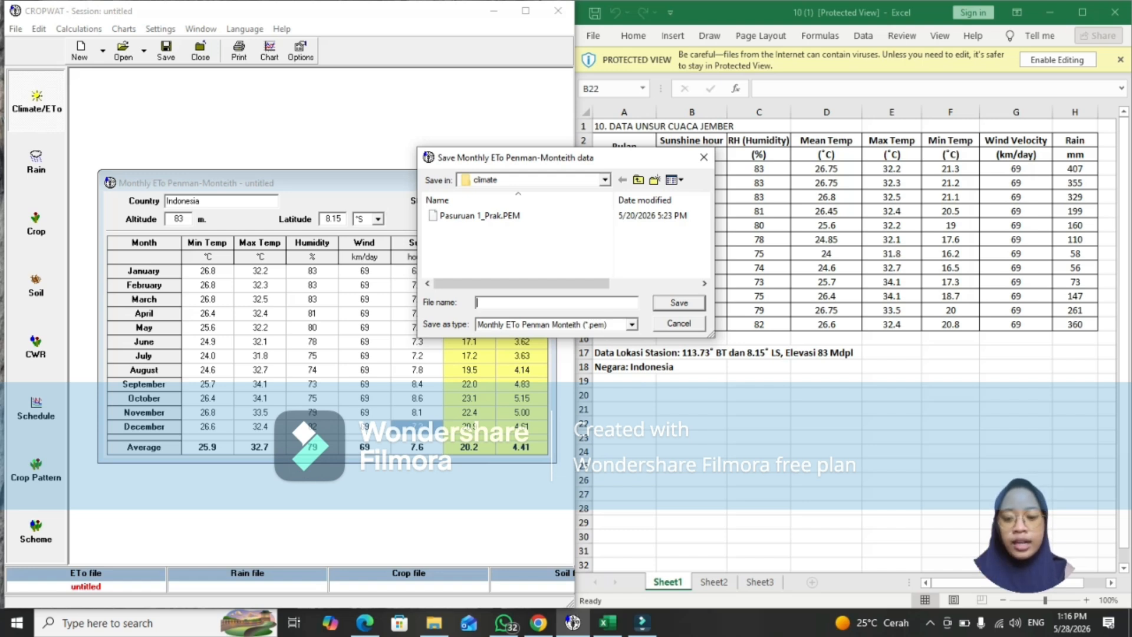
pyautogui.write('ET0')
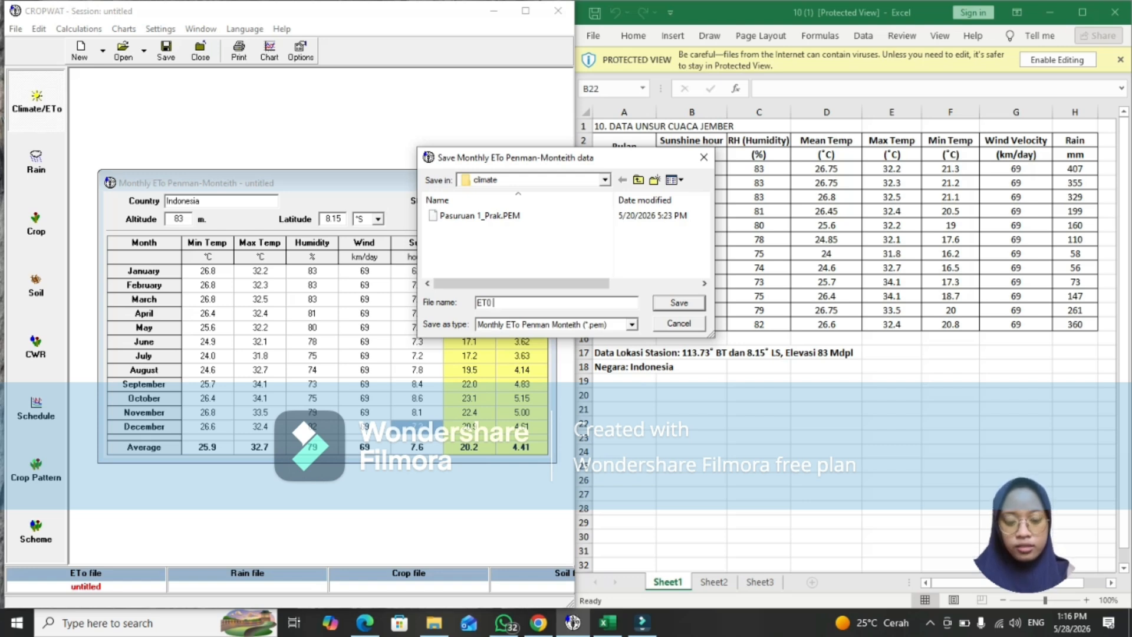
pyautogui.write(' Jemb')
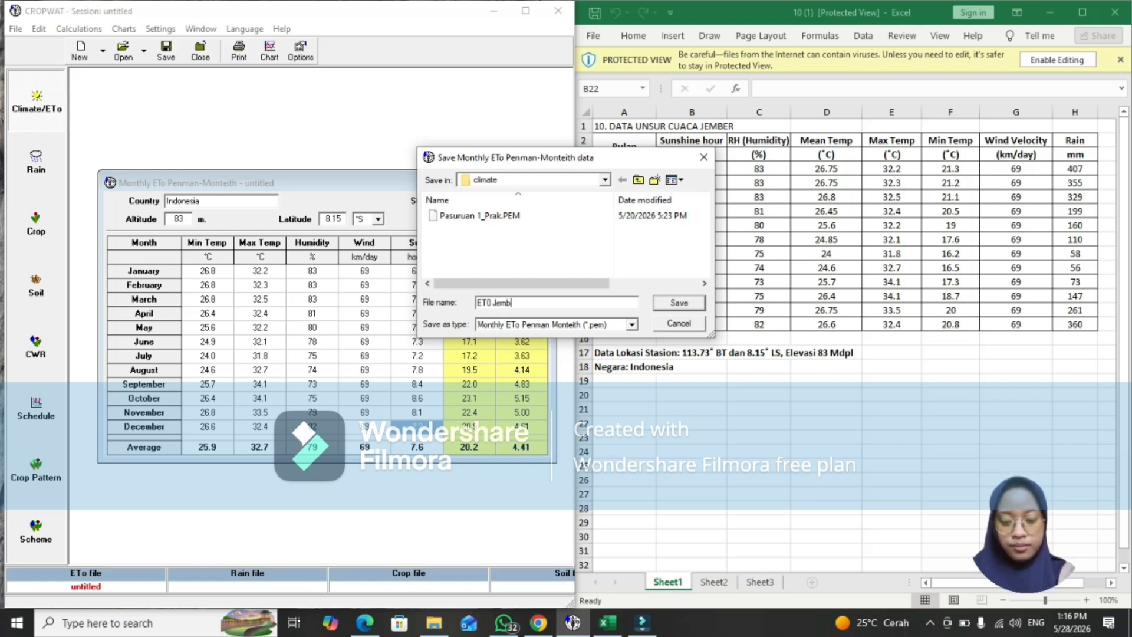
pyautogui.write('er')
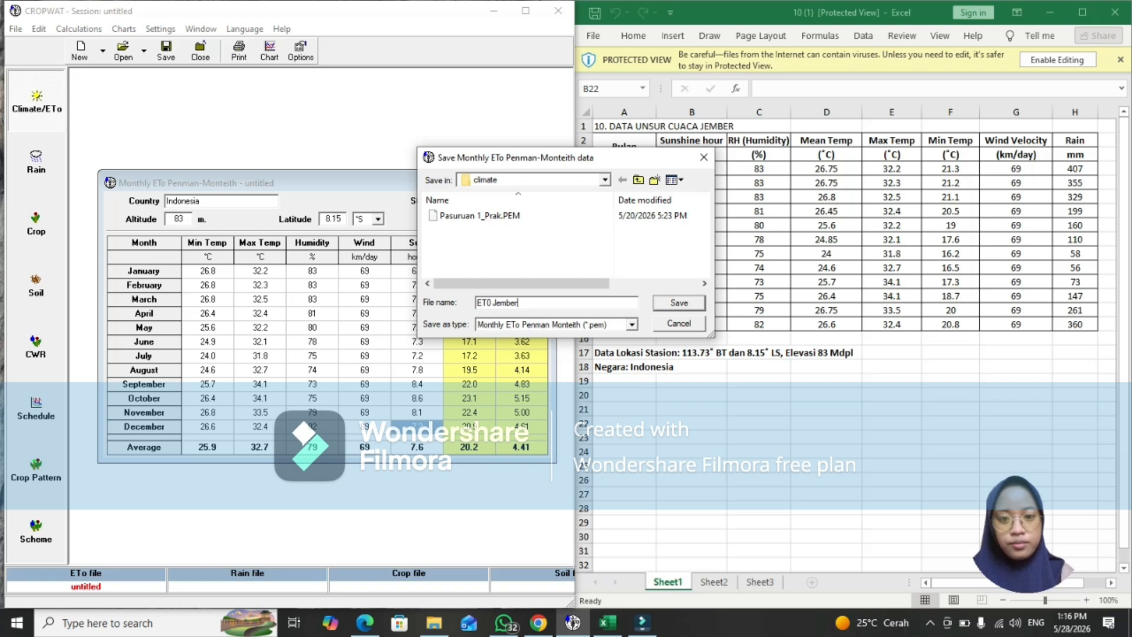
pyautogui.press('Return')
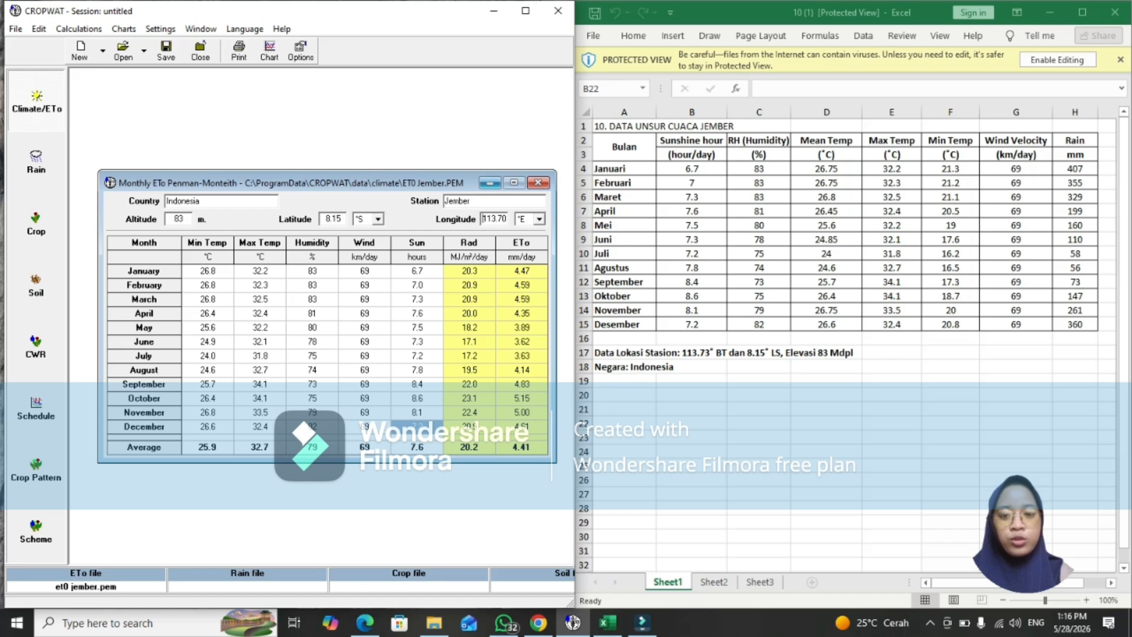
pyautogui.click(490, 182)
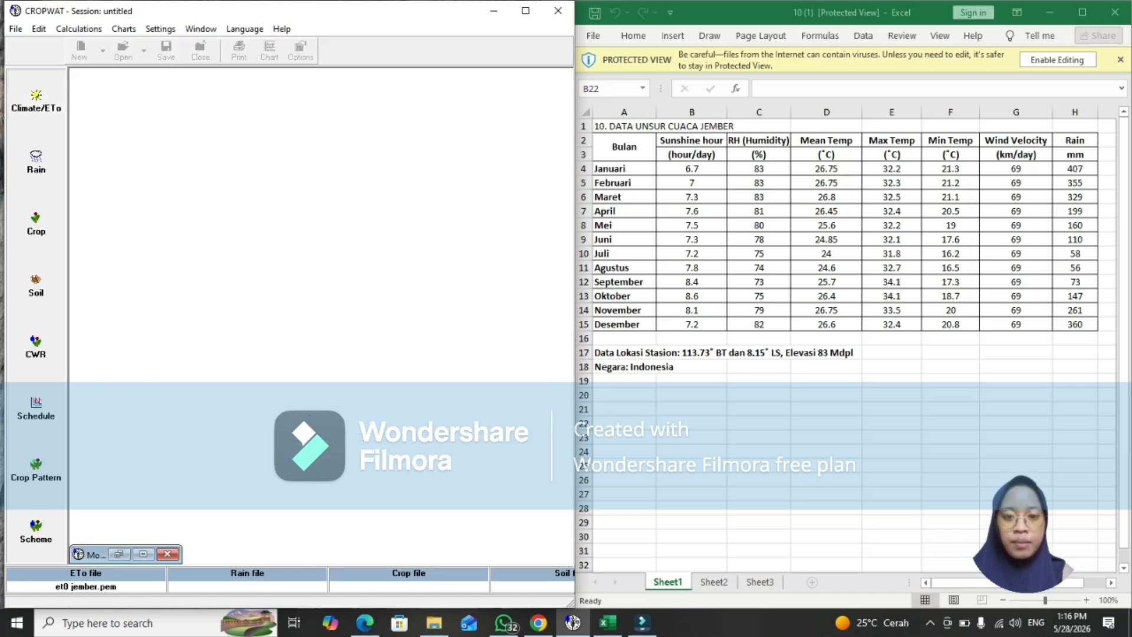
# In the monthly rain data, enter the rainfall for January to June as 407, 355, 329, 199, 160 and 110 mm.
pyautogui.click(36, 162)
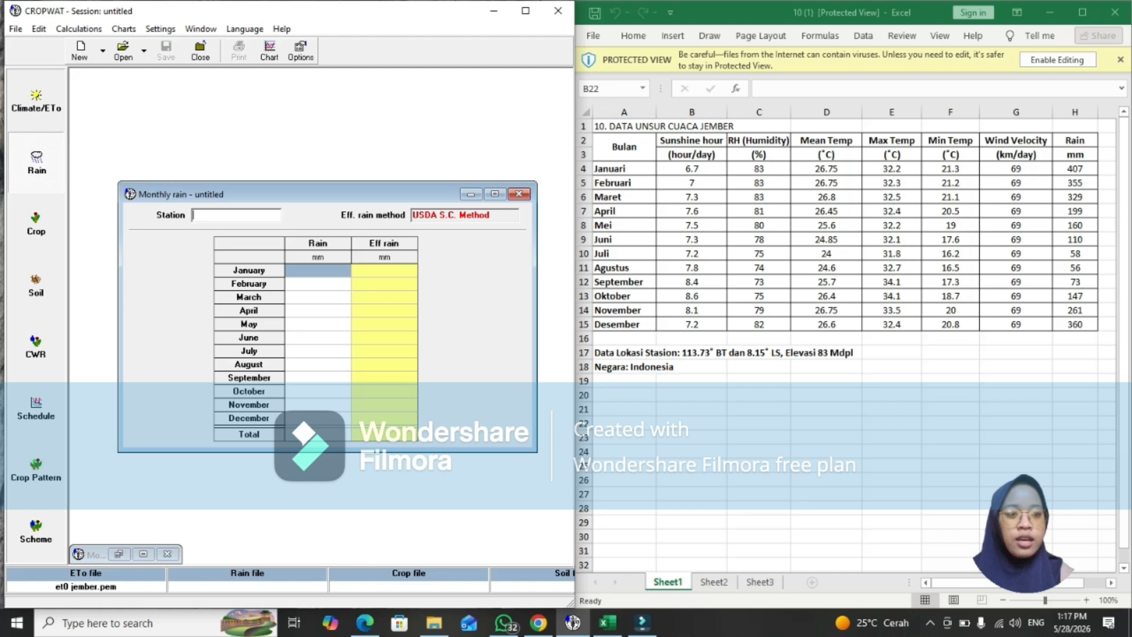
pyautogui.write('407')
pyautogui.press('Return')
pyautogui.write('355')
pyautogui.press('Return')
pyautogui.write('329')
pyautogui.press('Return')
pyautogui.write('199')
pyautogui.press('Return')
pyautogui.write('160')
pyautogui.press('Return')
pyautogui.write('110')
pyautogui.press('Return')
# Enter the rainfall for July to December as 58, 56, 73, 147, 261 and 360 mm.
pyautogui.write('58')
pyautogui.press('Return')
pyautogui.write('56')
pyautogui.press('Return')
pyautogui.write('73')
pyautogui.press('Return')
pyautogui.write('147')
pyautogui.press('Return')
pyautogui.write('261')
pyautogui.press('Return')
pyautogui.write('360')
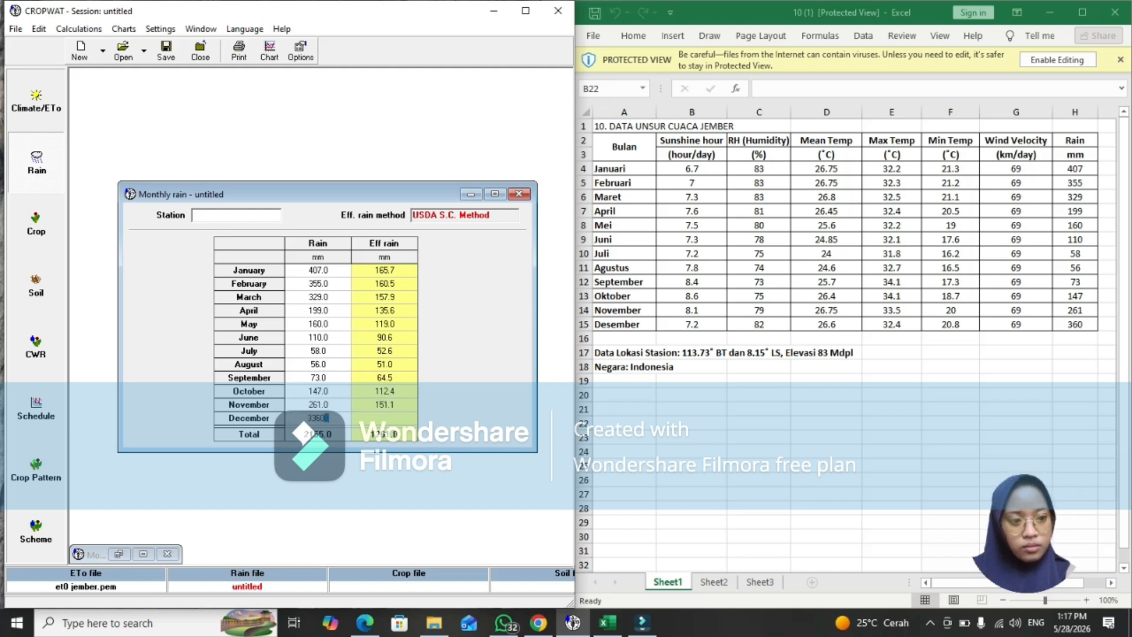
pyautogui.press('Return')
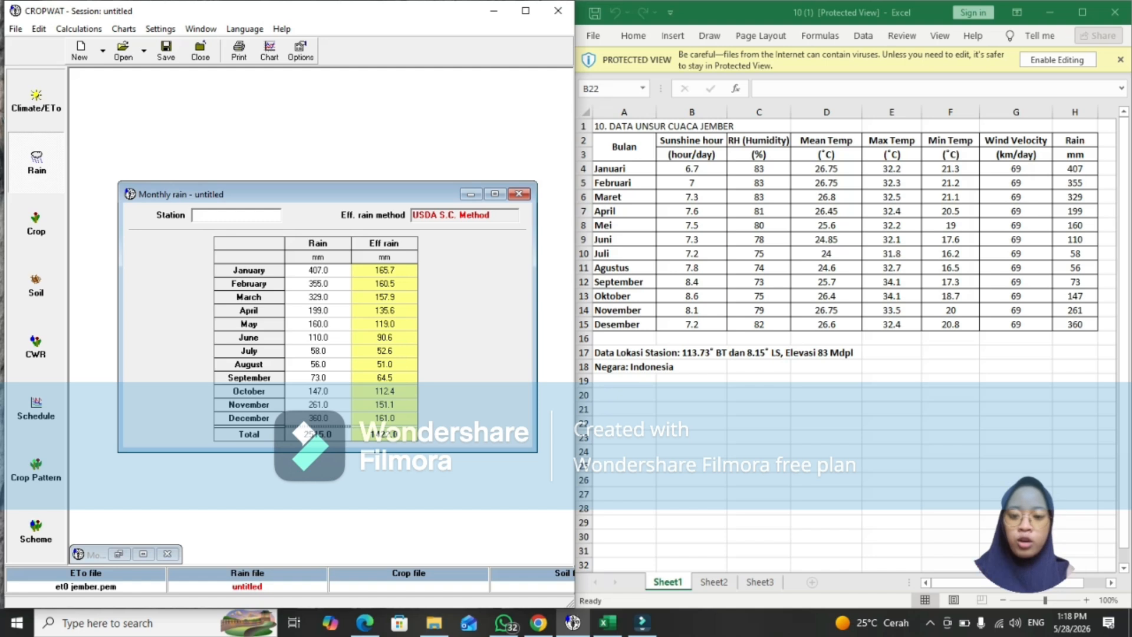
# Save the monthly rain data as "Rain Jember" in the rain folder and minimize its window.
pyautogui.click(165, 51)
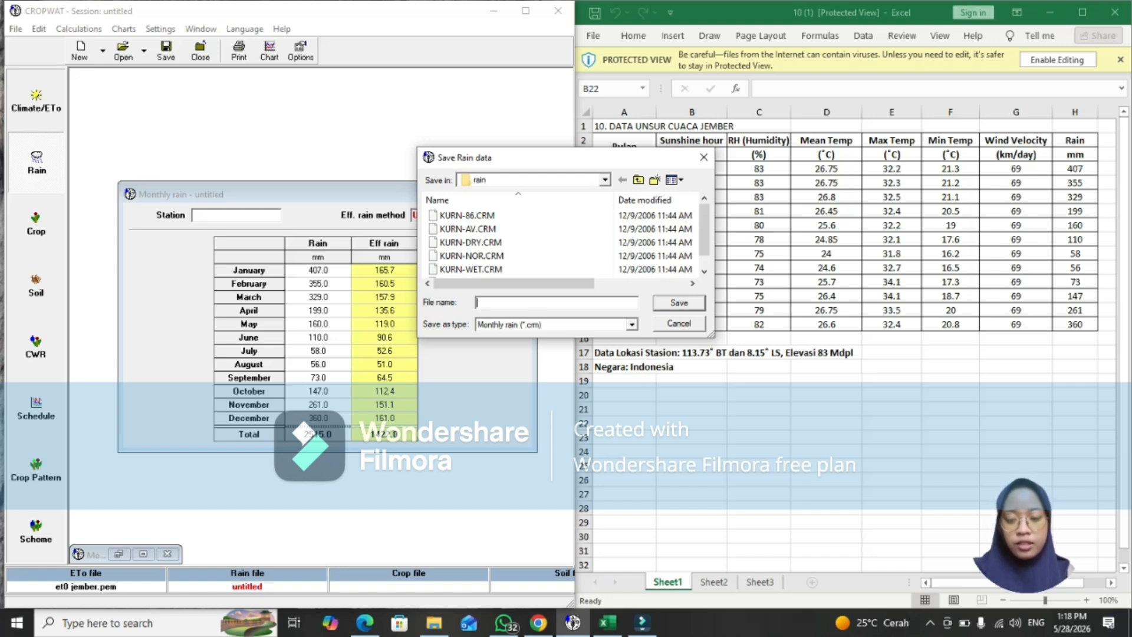
pyautogui.write('Rain ')
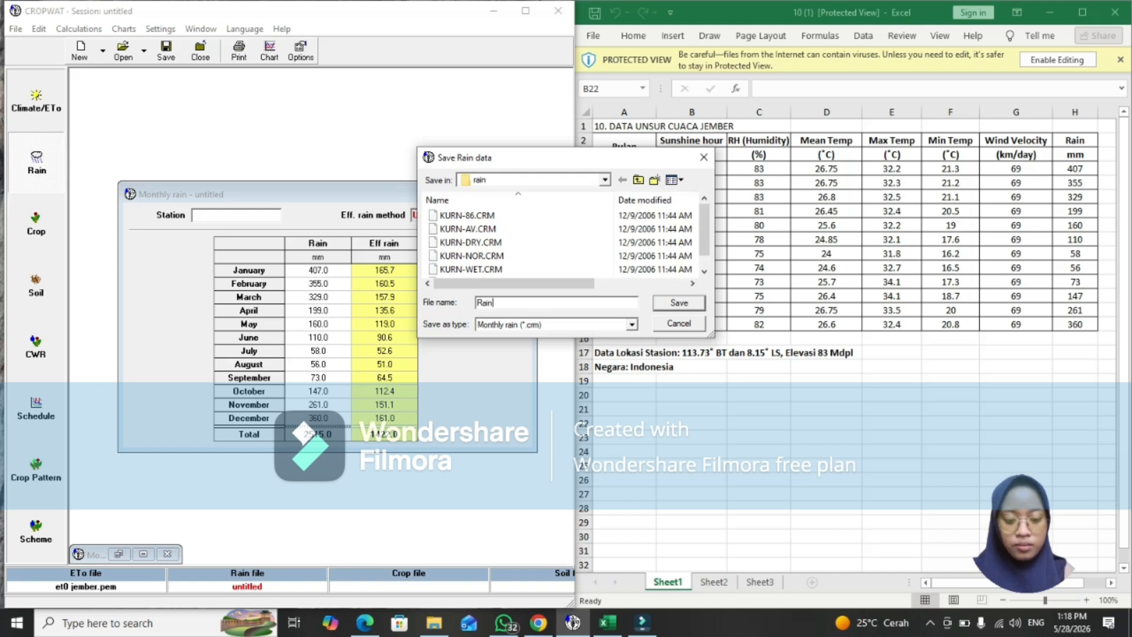
pyautogui.write('J')
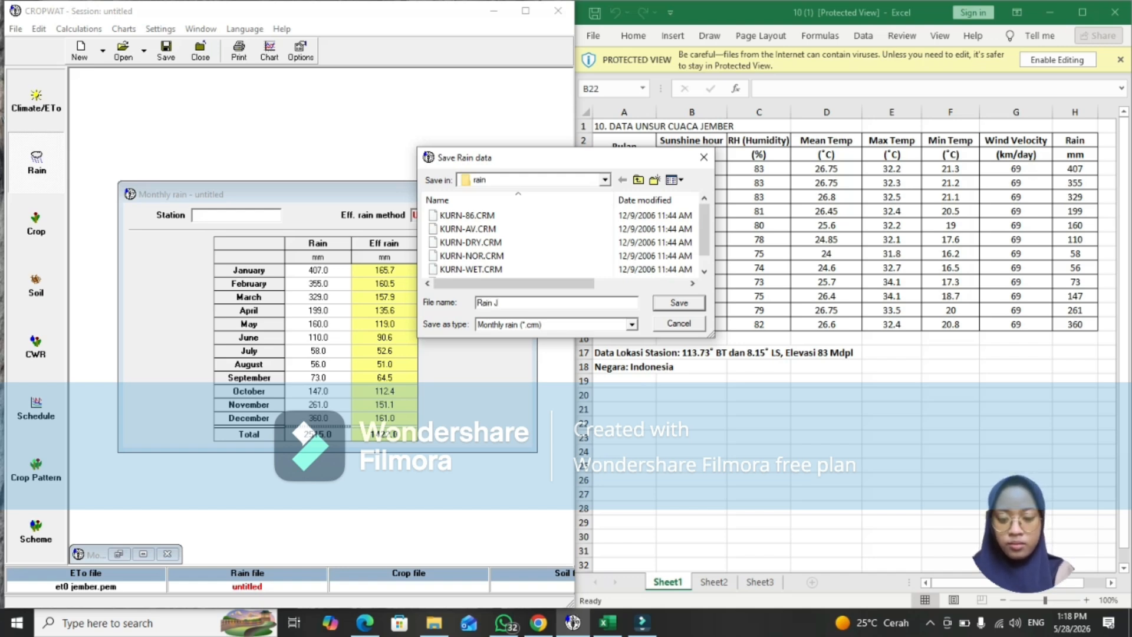
pyautogui.write('ember')
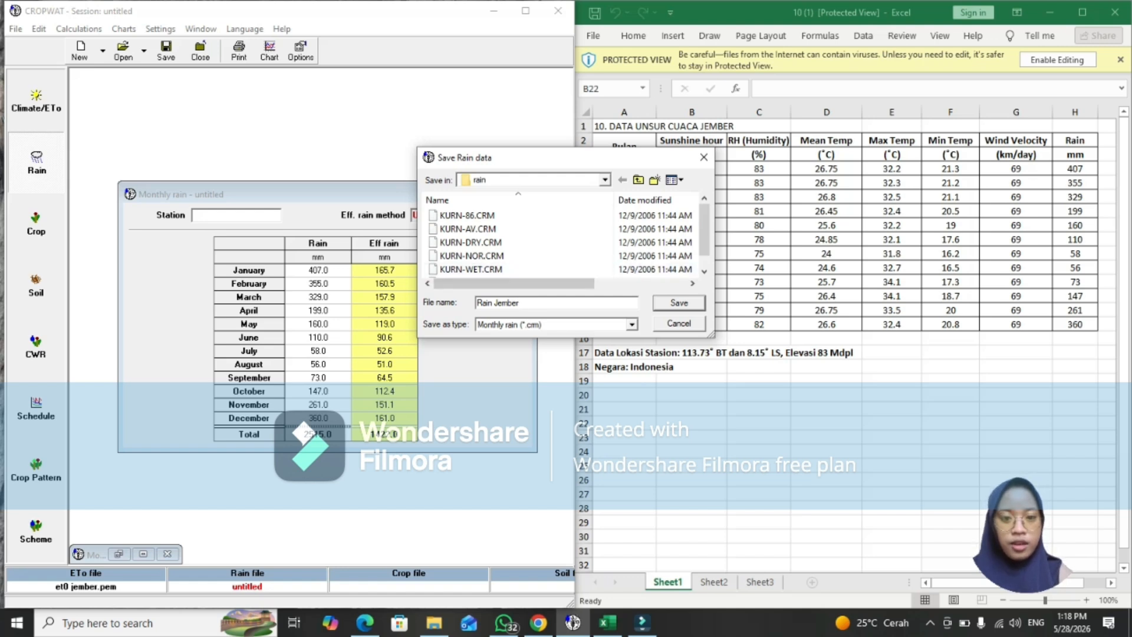
pyautogui.press('Return')
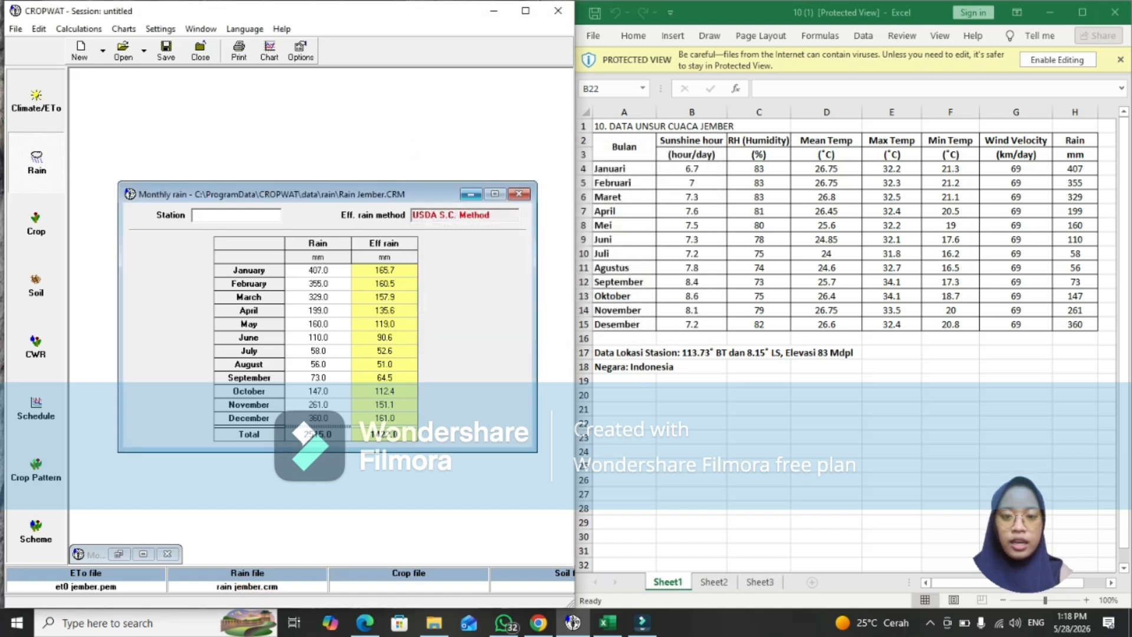
pyautogui.click(471, 194)
# Load the crop file CABBAGE.CRO from the FAO folder into the crop data.
pyautogui.click(36, 224)
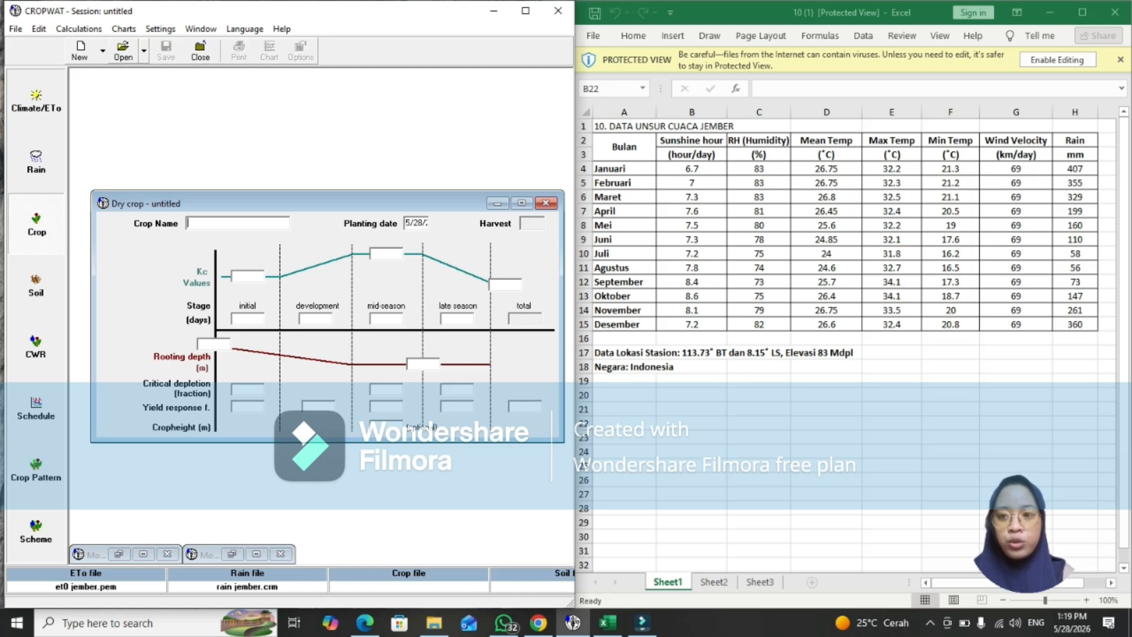
pyautogui.click(124, 50)
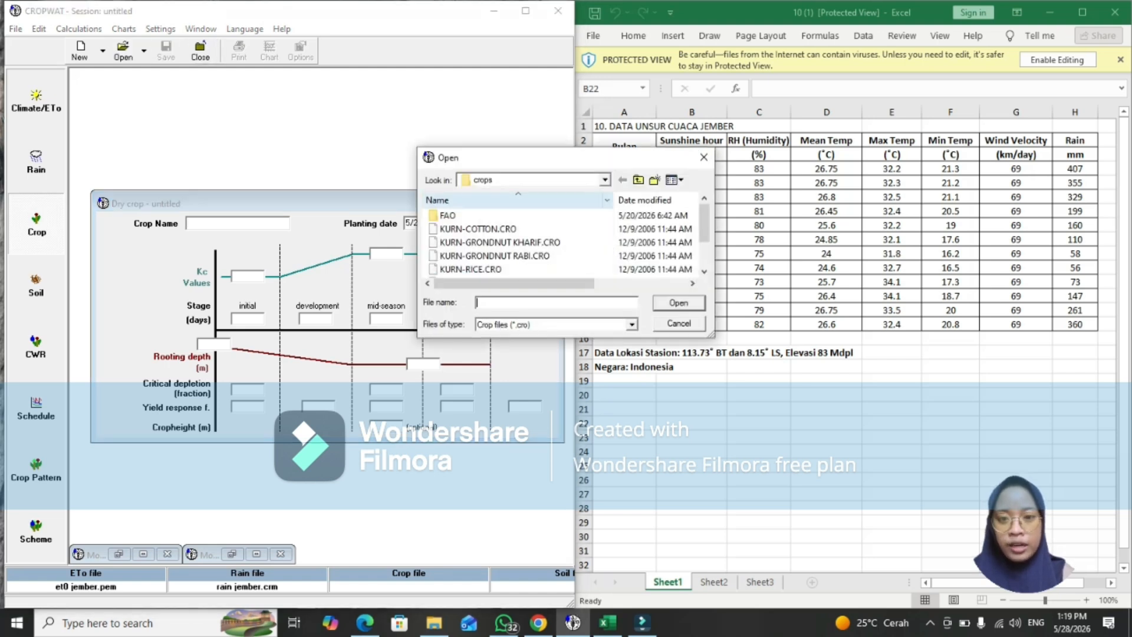
pyautogui.click(448, 216)
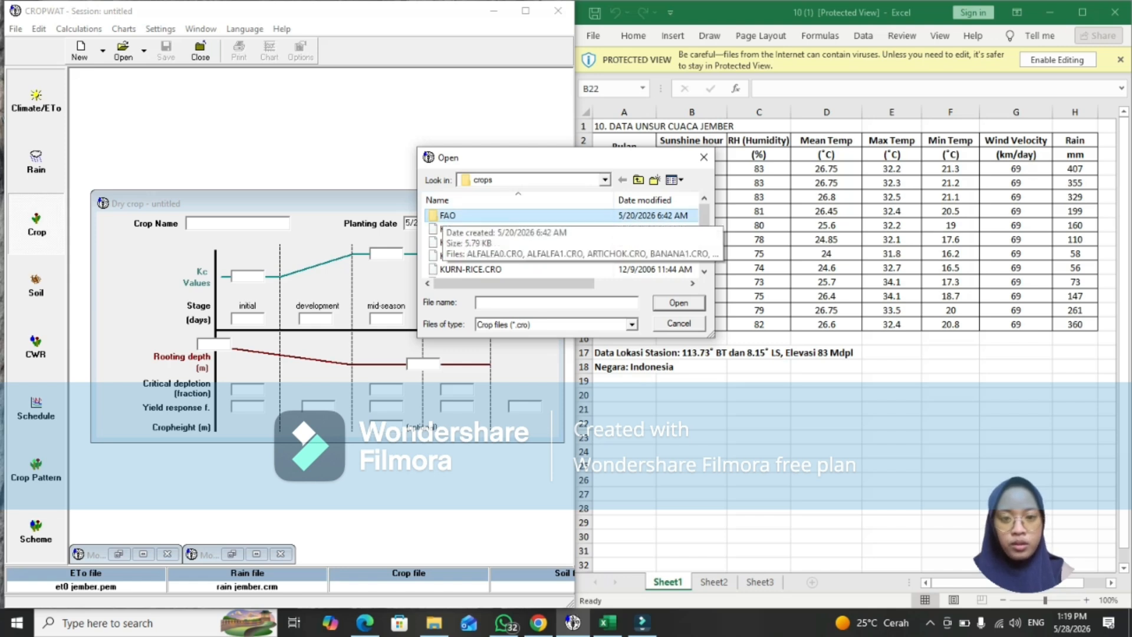
pyautogui.doubleClick(448, 216)
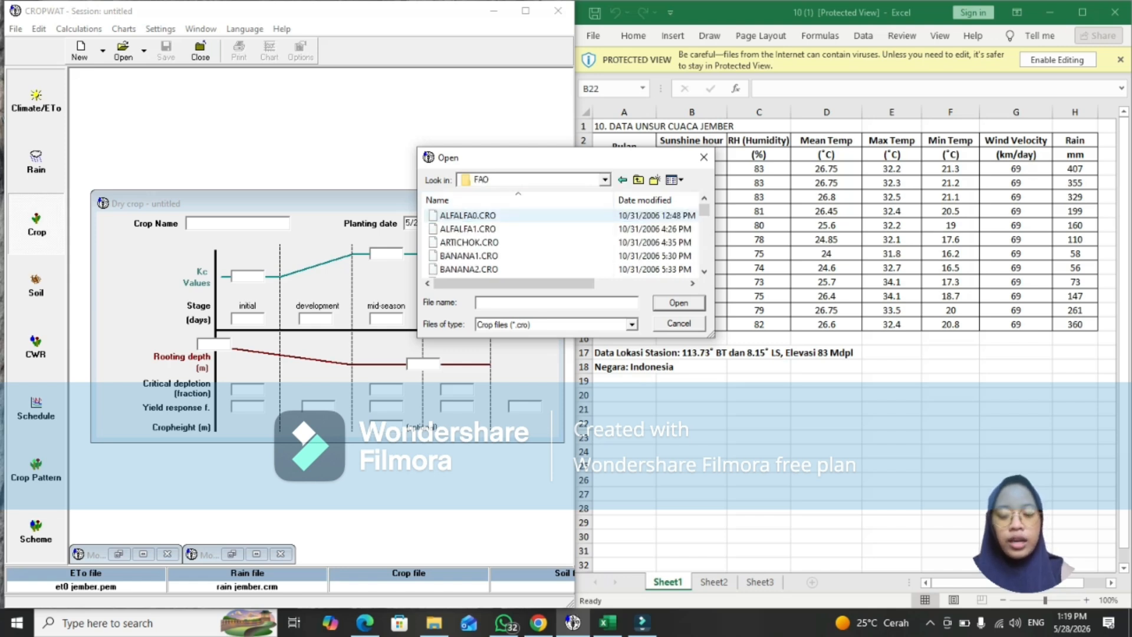
pyautogui.scroll(-2, 563, 242)
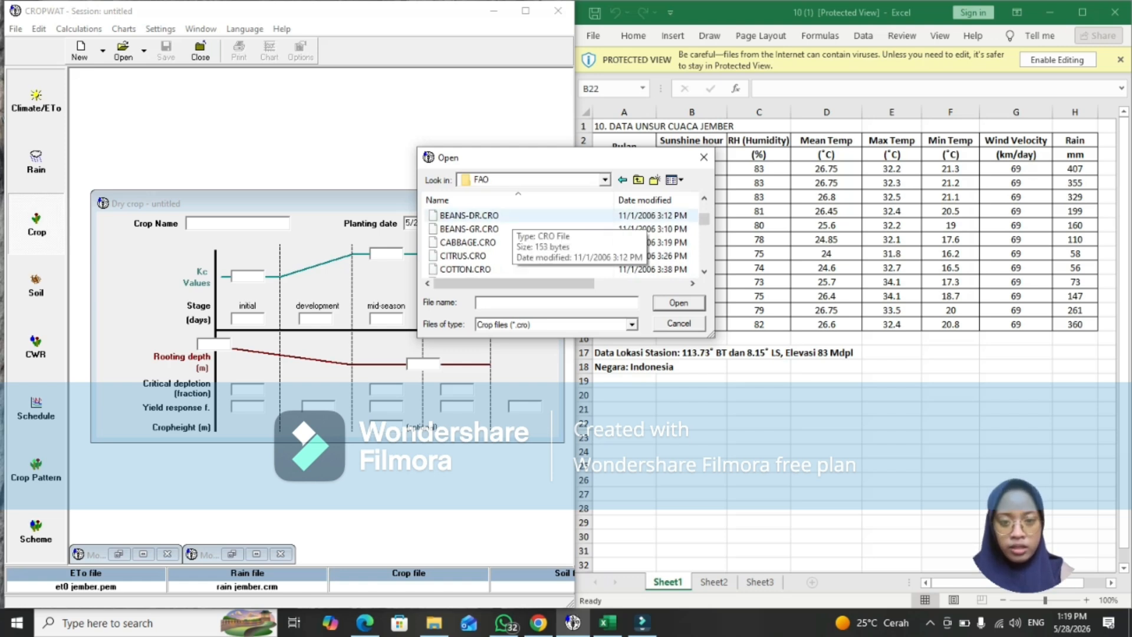
pyautogui.scroll(-1, 564, 242)
pyautogui.scroll(3, 563, 242)
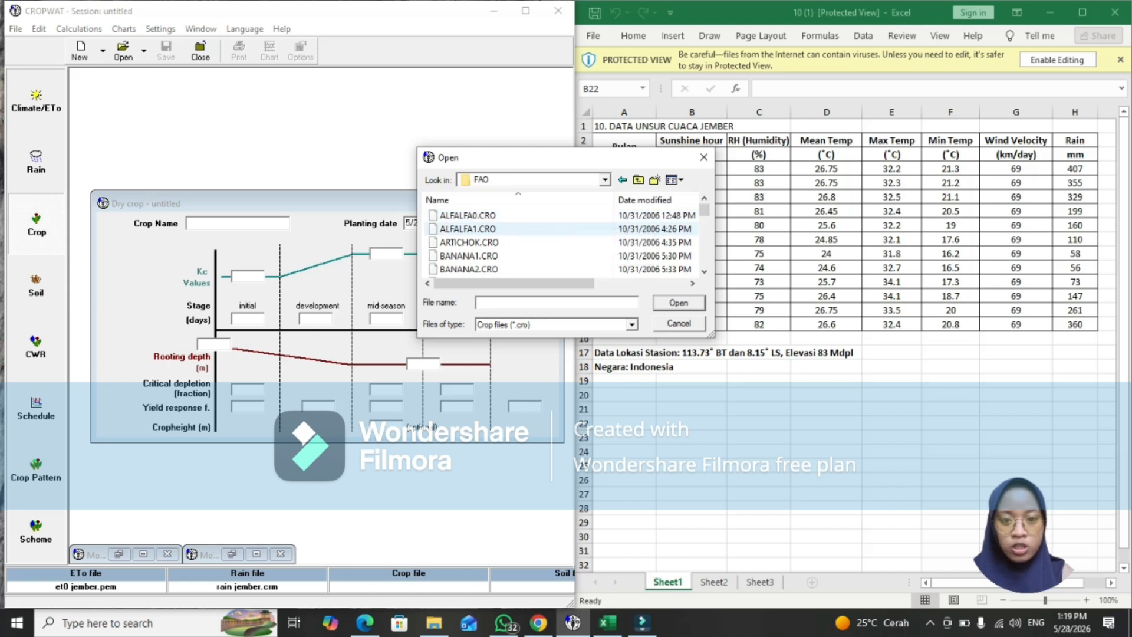
pyautogui.scroll(-1, 510, 245)
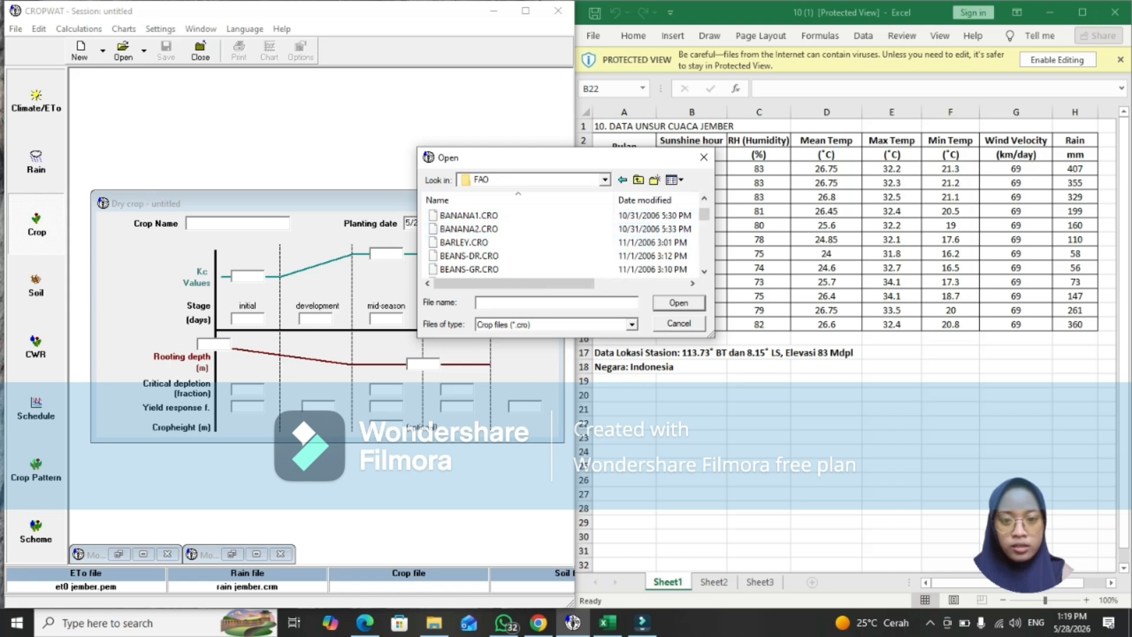
pyautogui.scroll(-1, 510, 245)
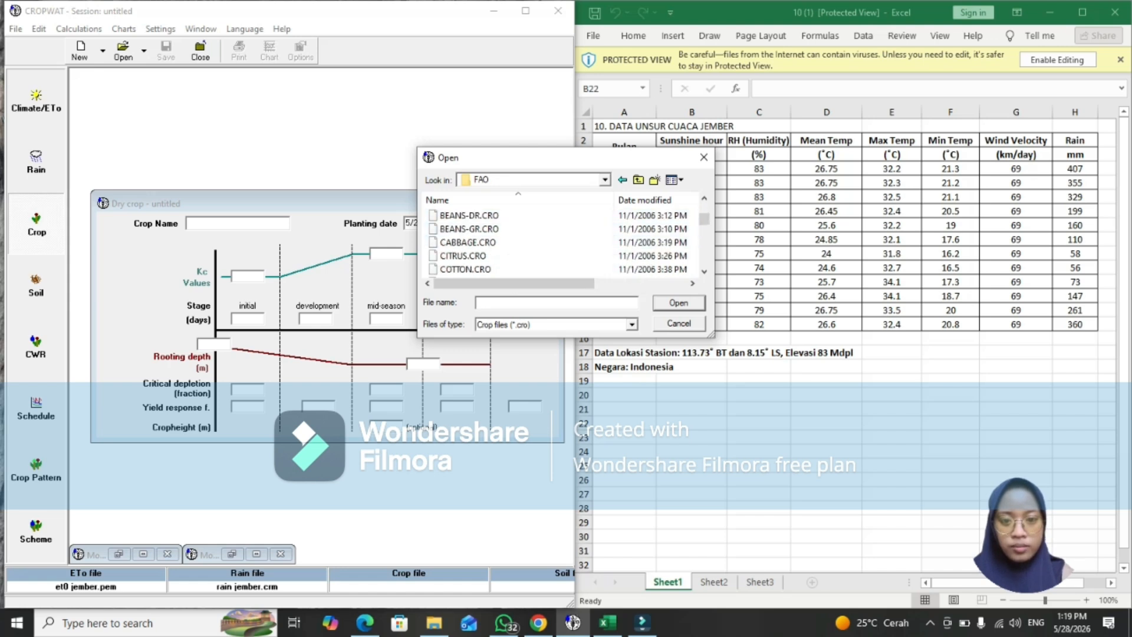
pyautogui.click(509, 243)
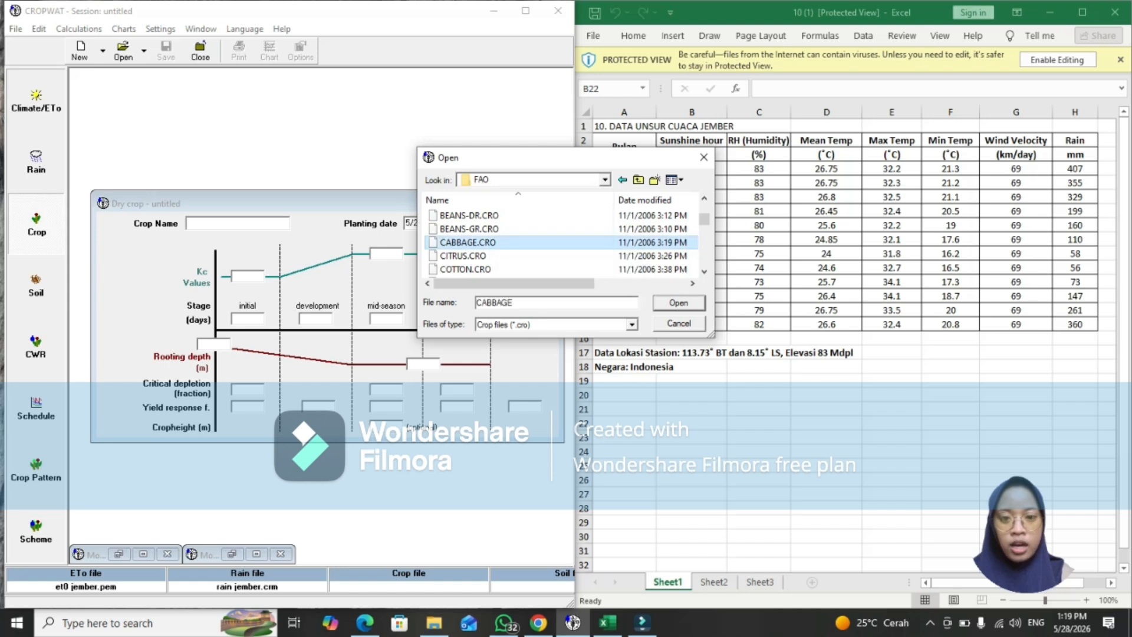
pyautogui.click(679, 303)
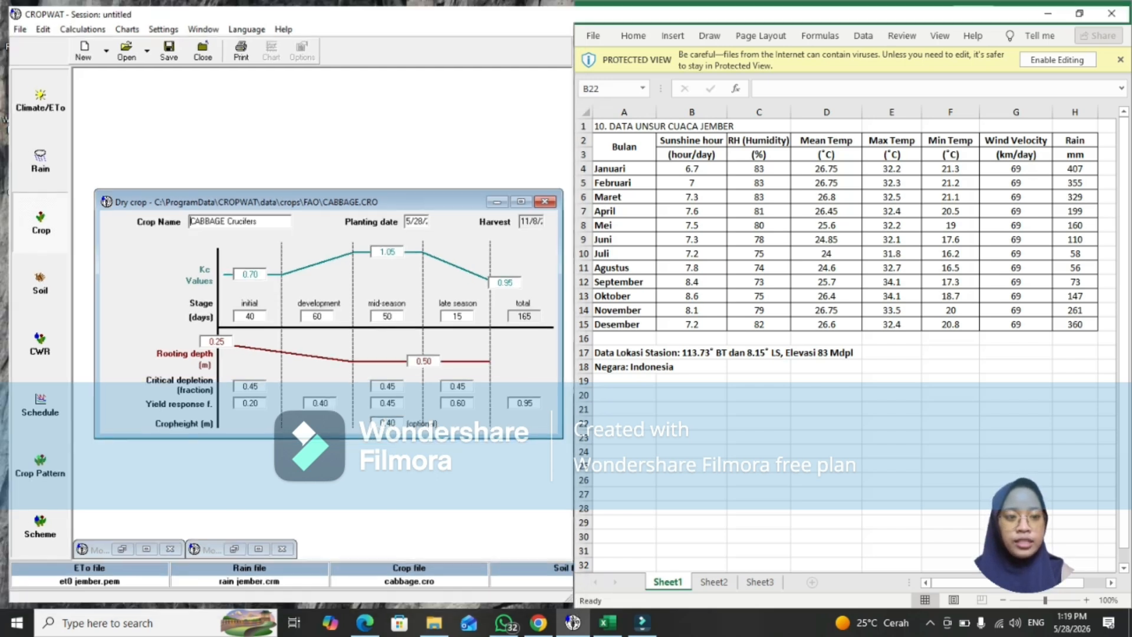
# Maximize the program window and minimize the cabbage crop data window.
pyautogui.click(526, 10)
pyautogui.moveTo(324, 198); pyautogui.dragTo(425, 159)
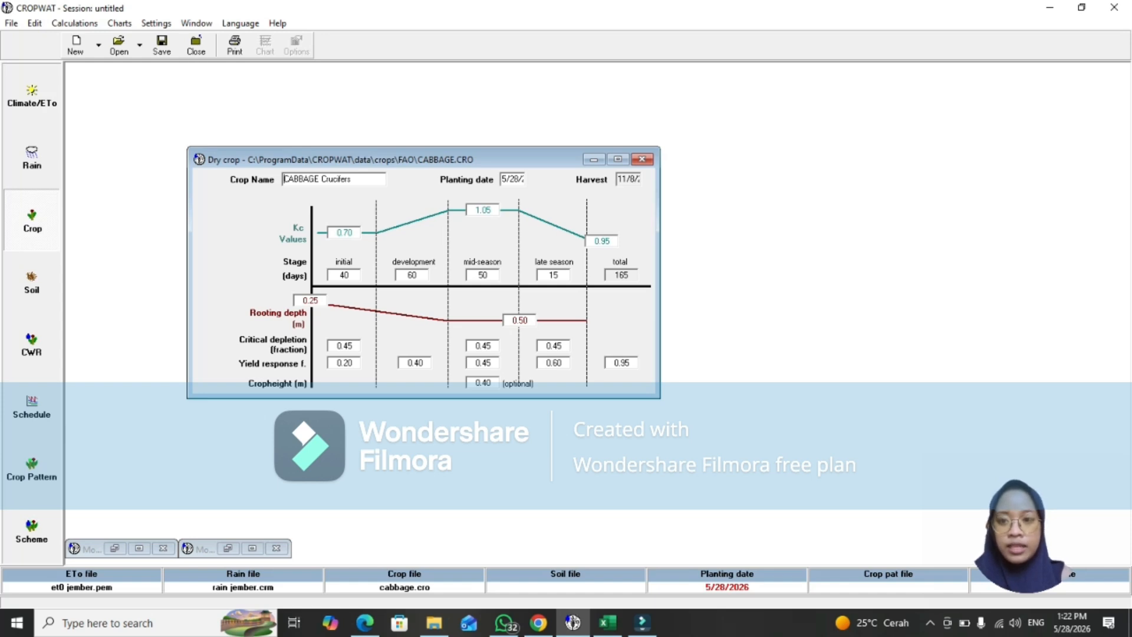
pyautogui.click(594, 159)
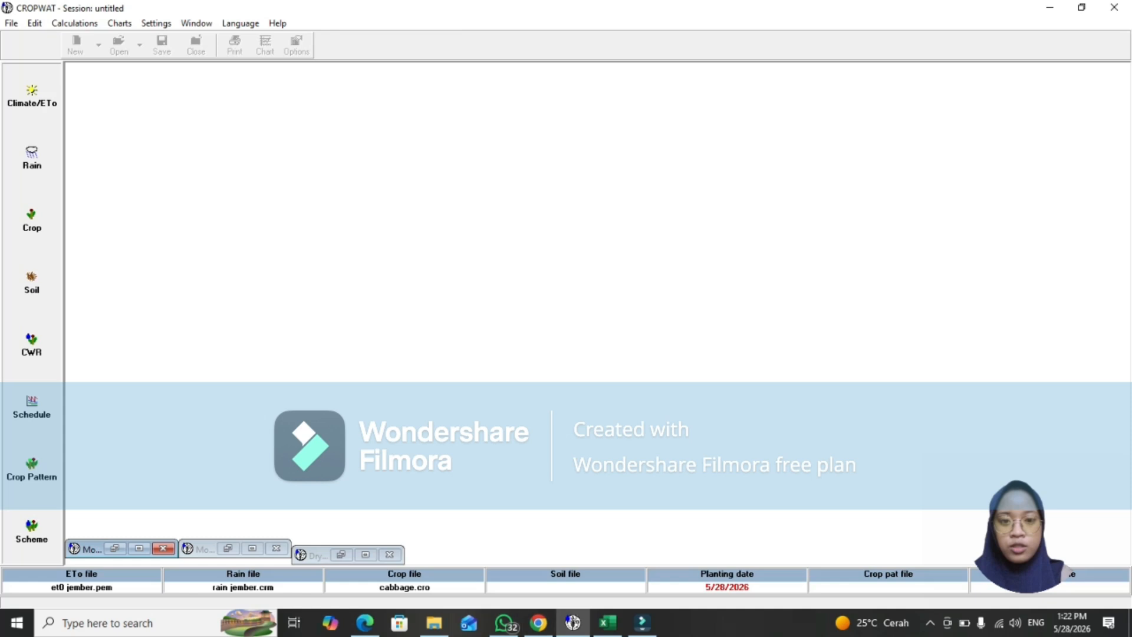
# Load the soil file BLACK CLAY SOIL.SOI from the soils folder into the soil data.
pyautogui.click(32, 283)
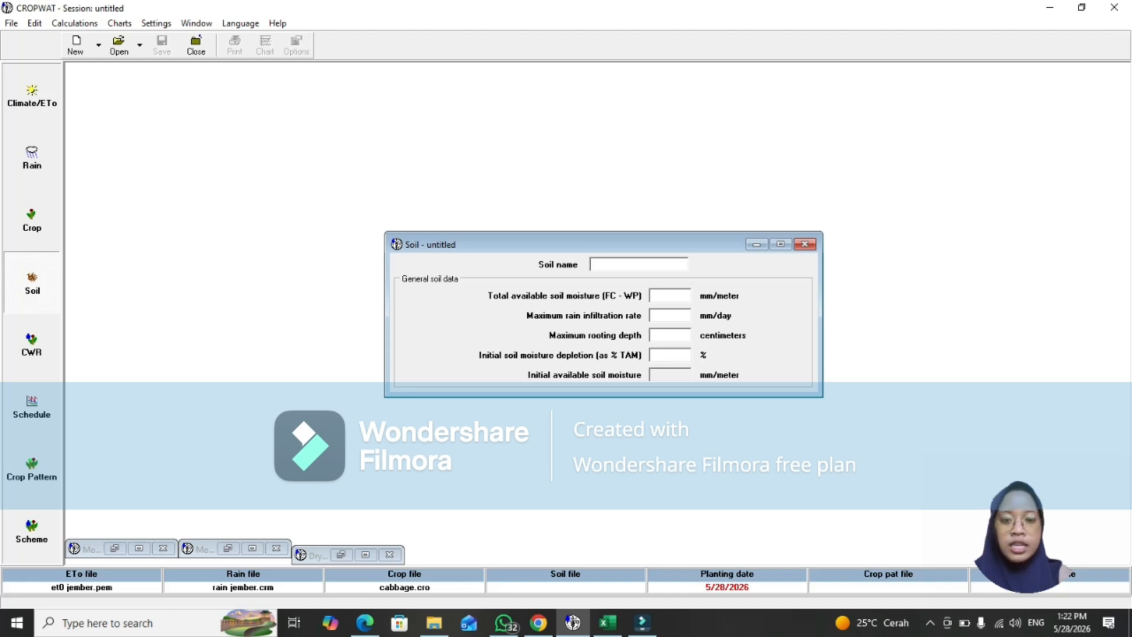
pyautogui.click(119, 42)
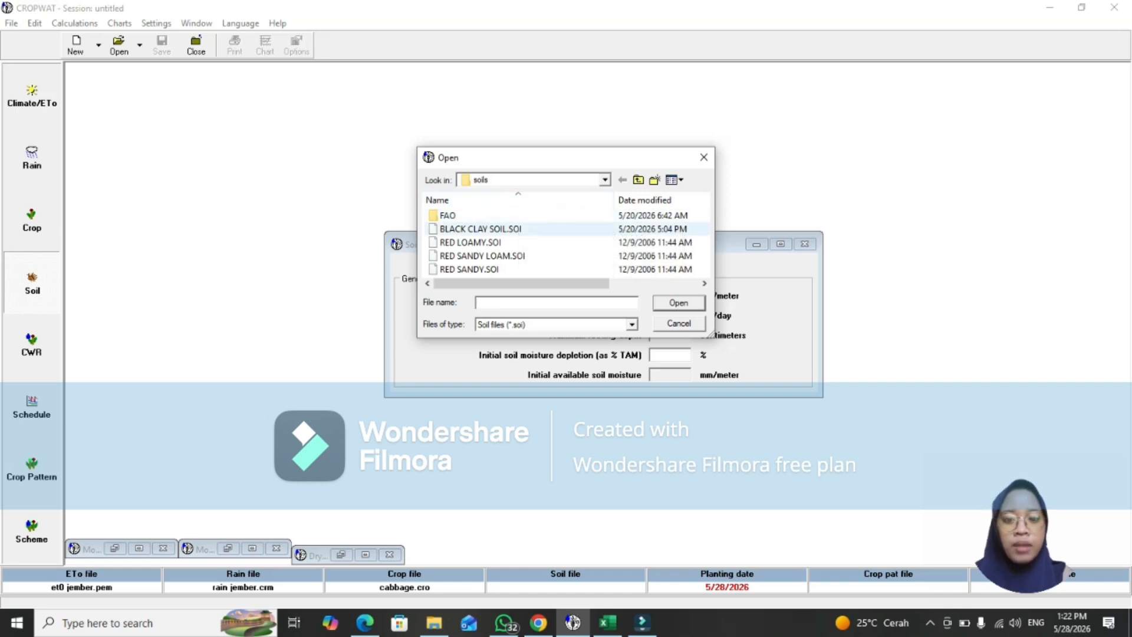
pyautogui.click(514, 229)
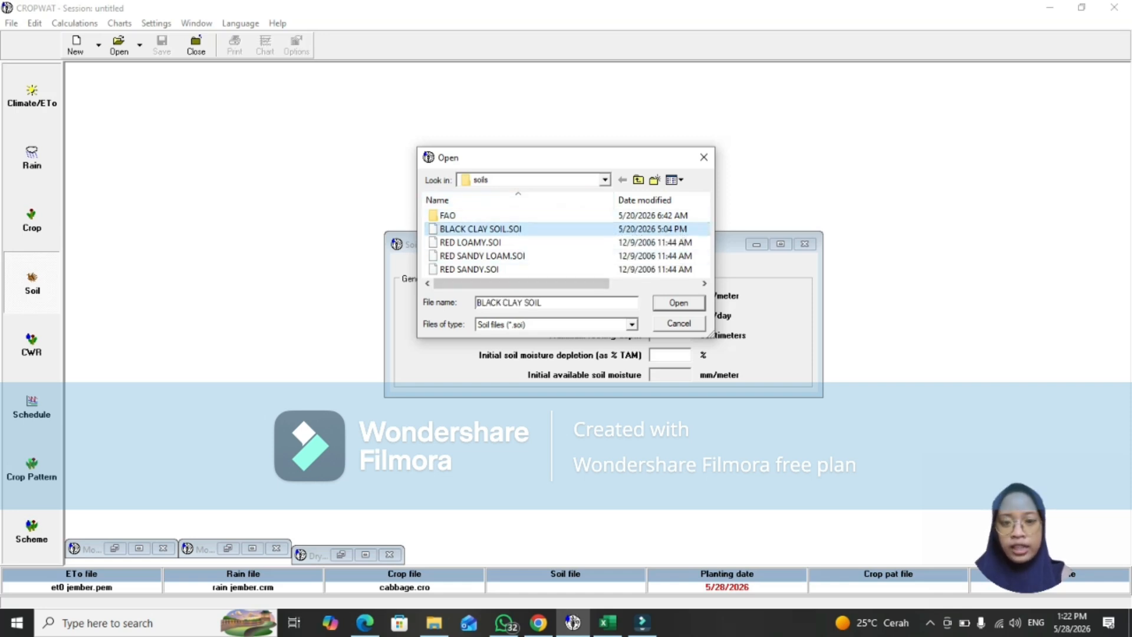
pyautogui.click(678, 303)
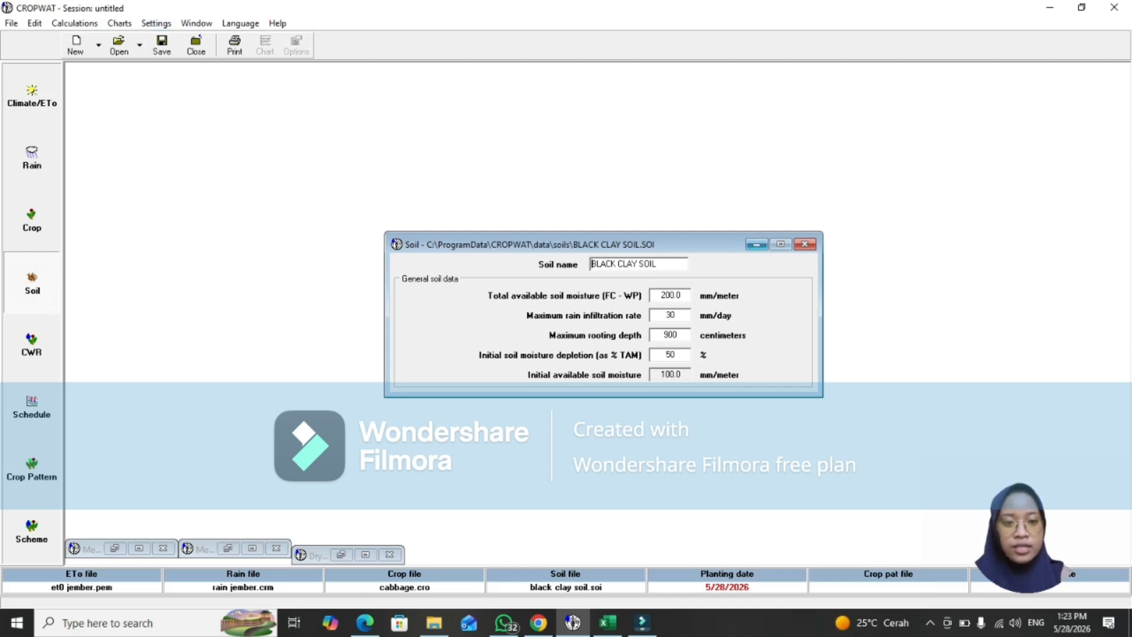
# Minimize the soil data window and calculate the crop water requirements for the cabbage crop.
pyautogui.click(757, 244)
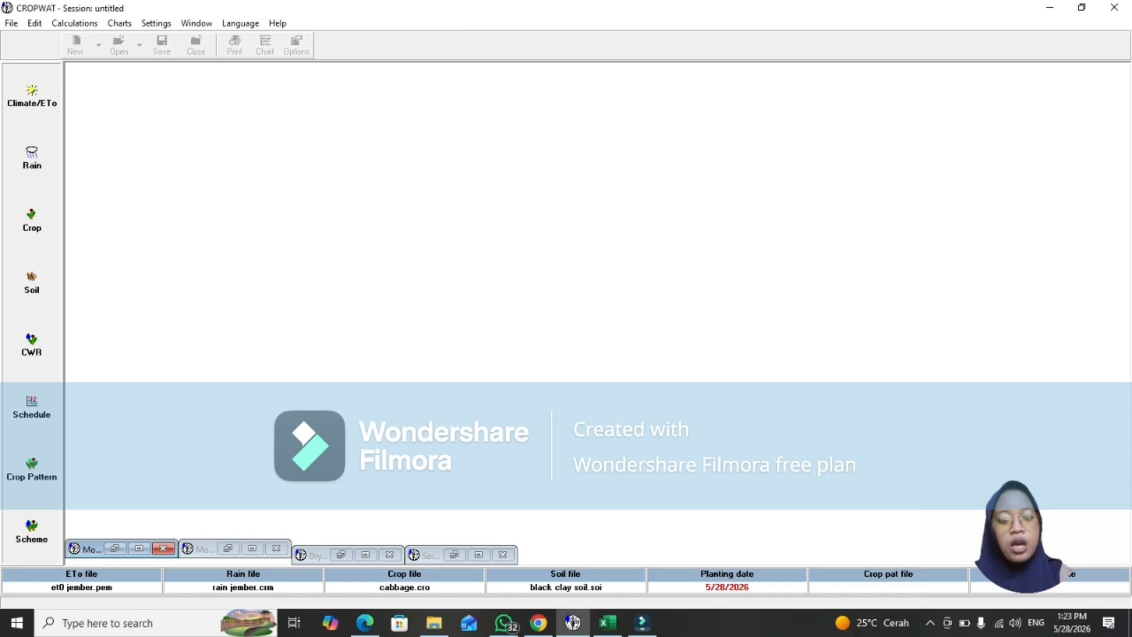
pyautogui.click(32, 345)
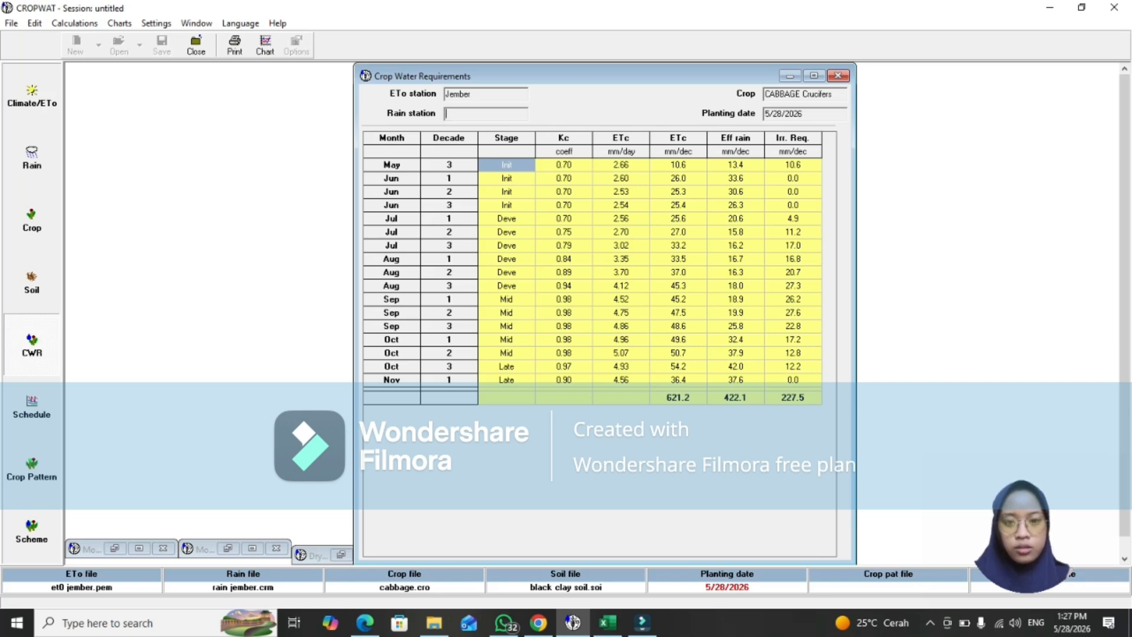
# Set the station name in the monthly rain data to Jember and save the rain file.
pyautogui.click(32, 157)
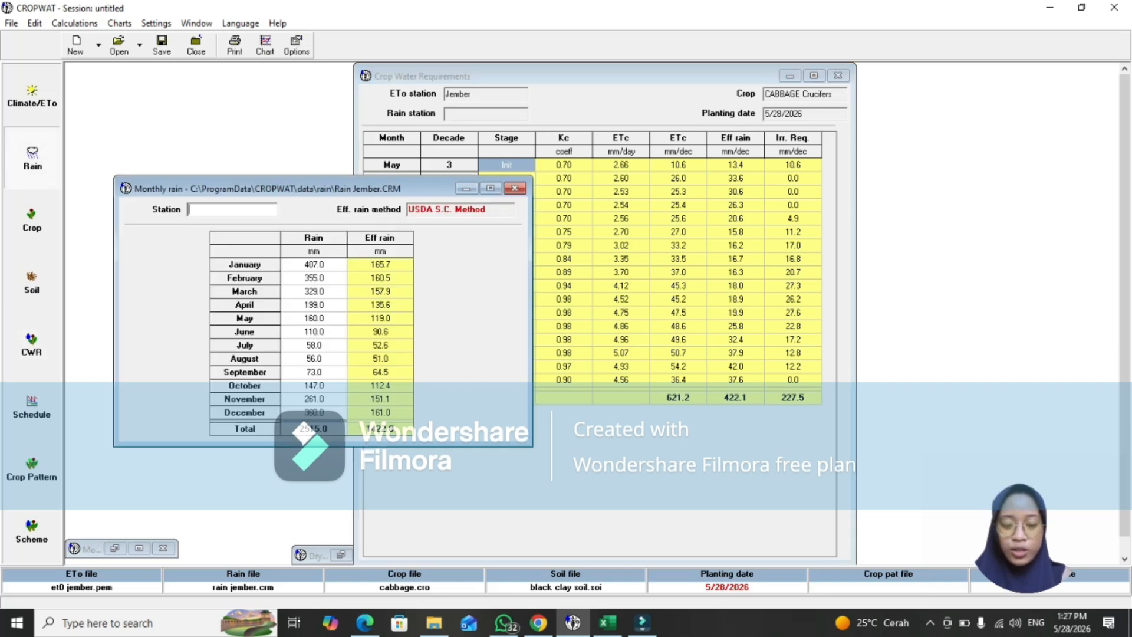
pyautogui.write('Jember')
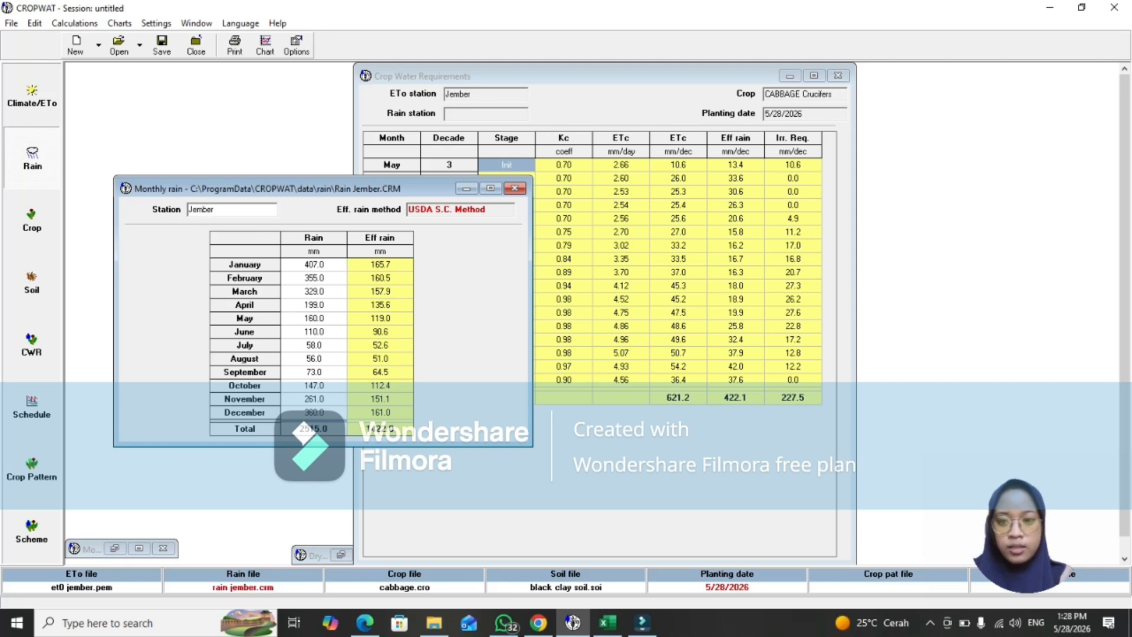
pyautogui.click(162, 46)
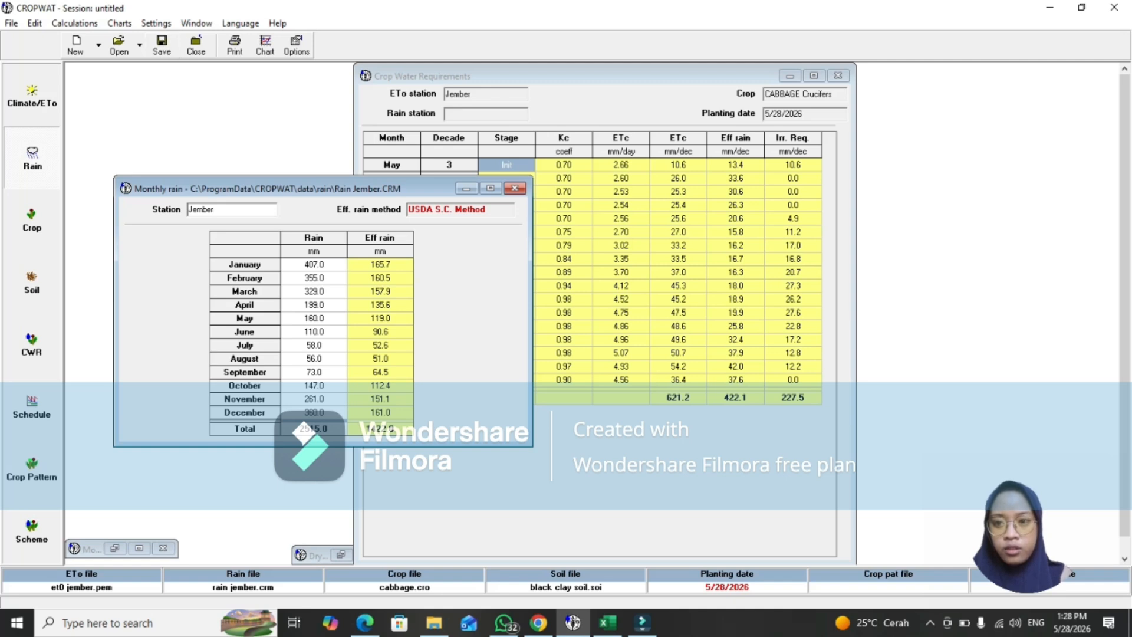
# Minimize the monthly rain window and calculate the crop irrigation schedule for the cabbage crop.
pyautogui.click(466, 188)
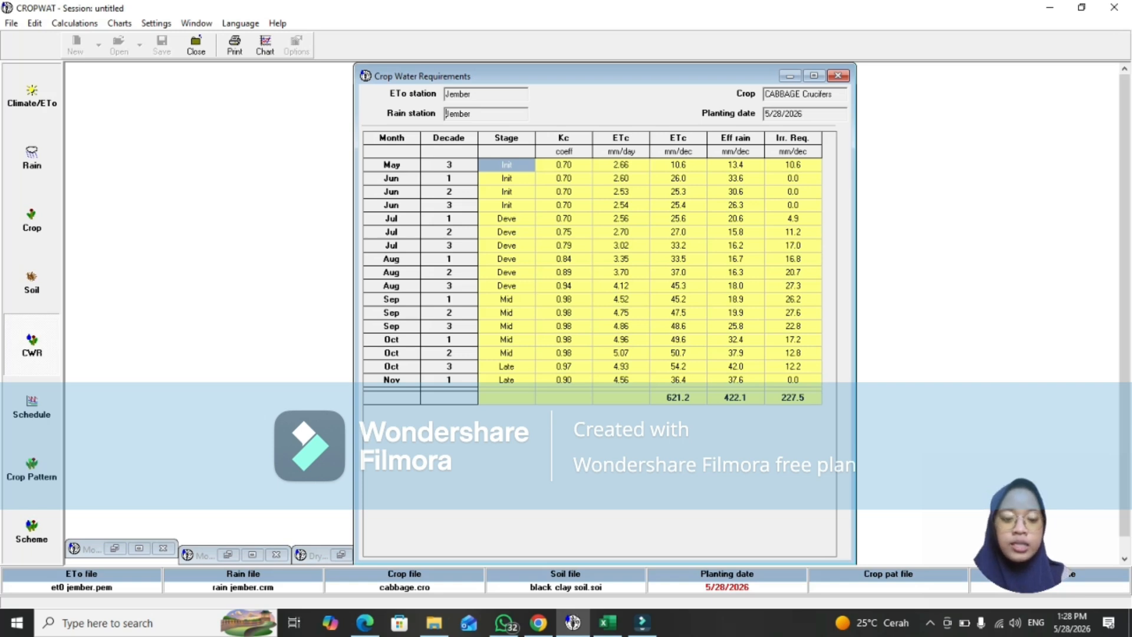
pyautogui.click(31, 407)
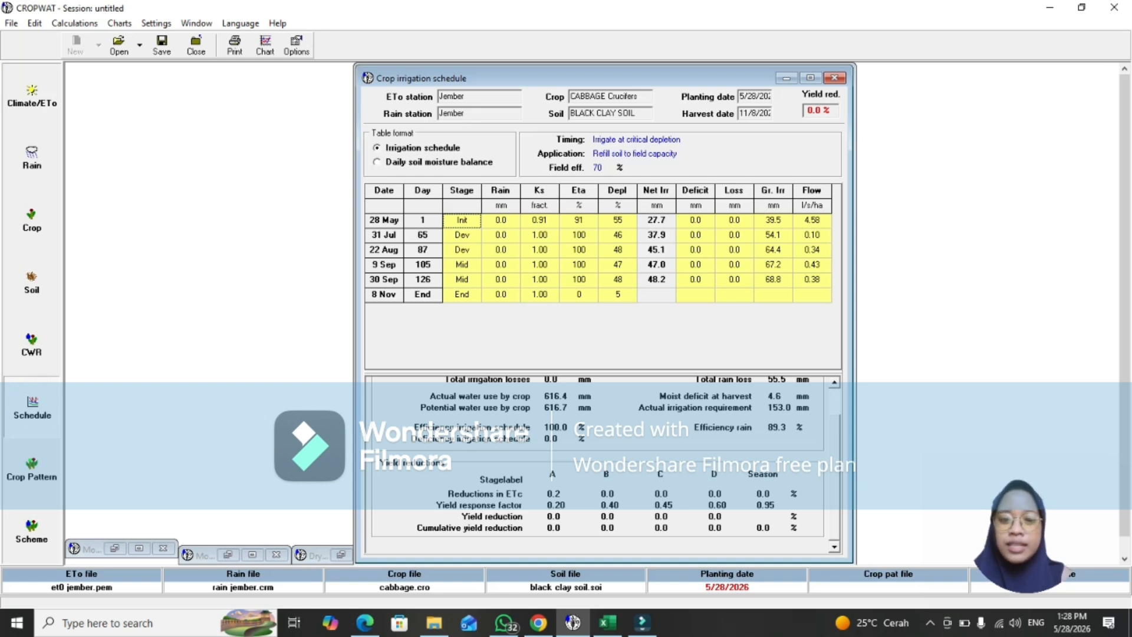
# Examine the irrigation schedule's rows by growth stage, along with its totals and yield reductions.
pyautogui.click(462, 235)
pyautogui.click(462, 221)
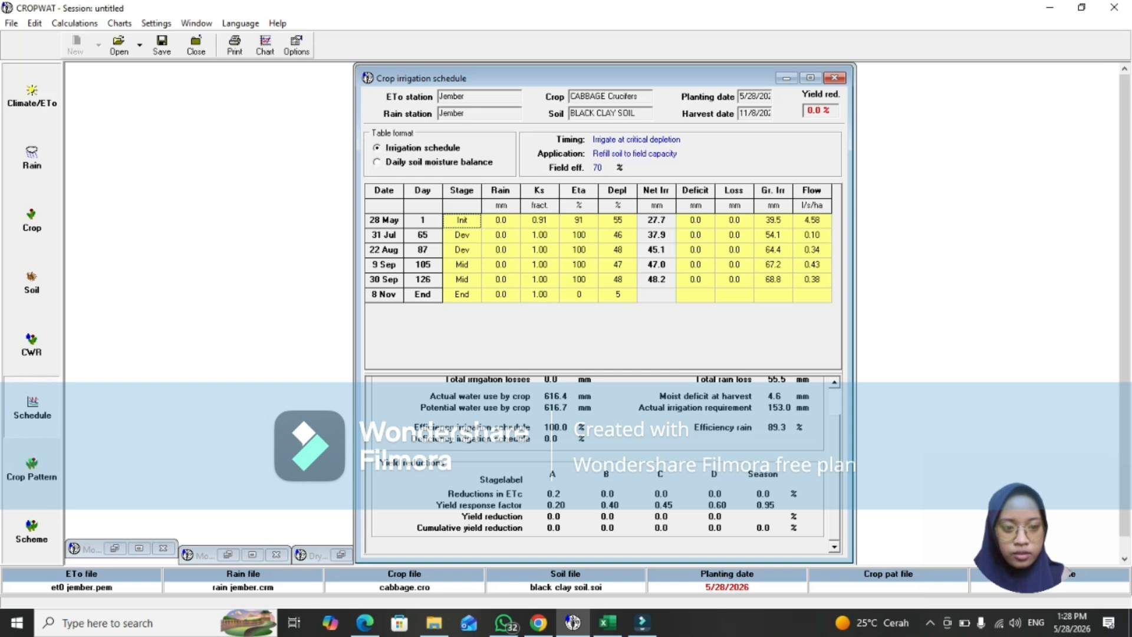
pyautogui.scroll(3, 603, 465)
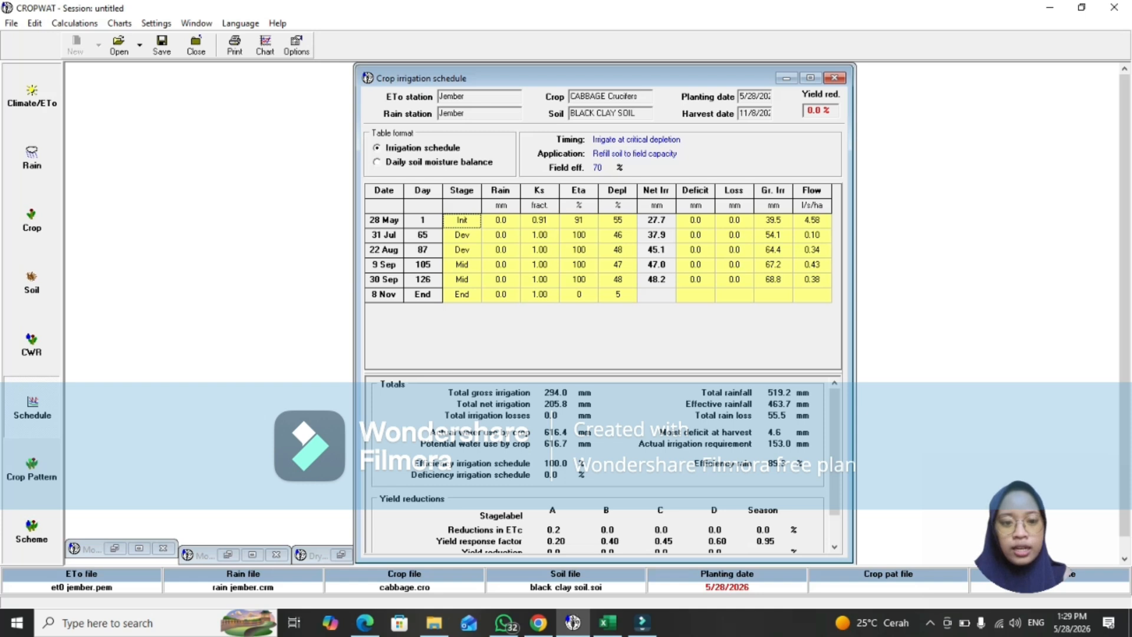
pyautogui.press('Down')
pyautogui.press('Down')
pyautogui.press('Down')
pyautogui.press('Down')
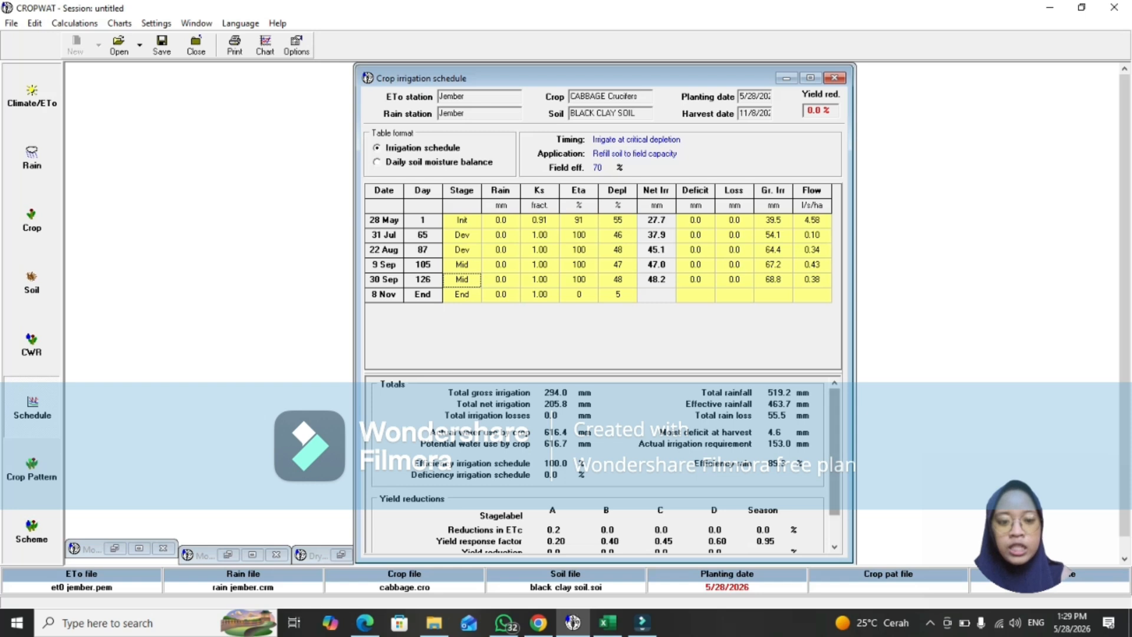
pyautogui.scroll(-2, 601, 466)
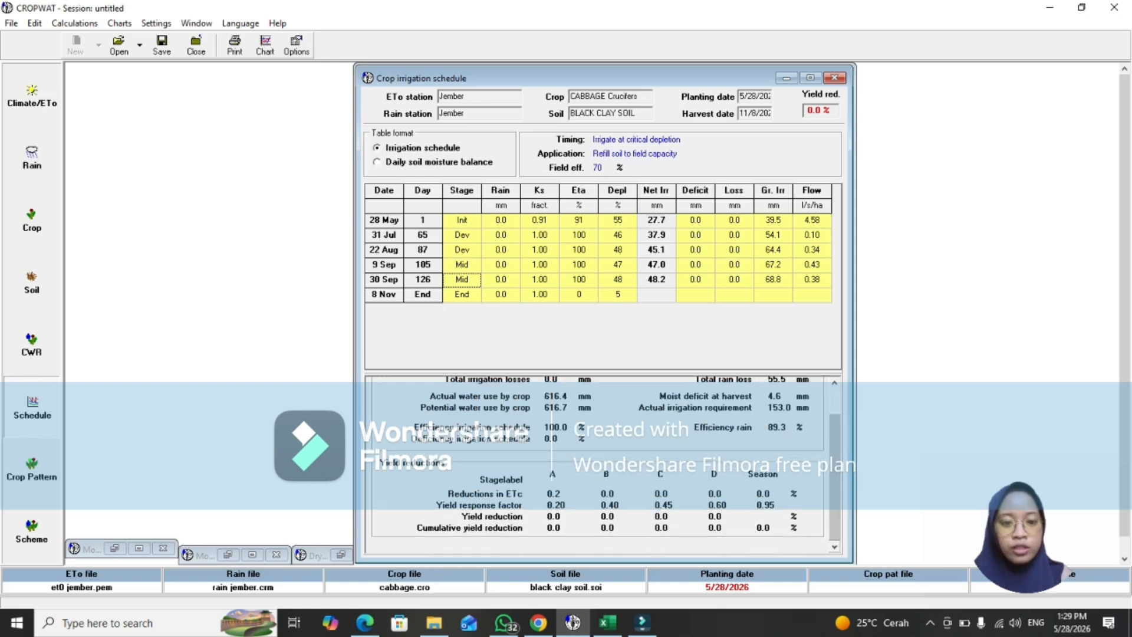
pyautogui.scroll(1, 602, 466)
pyautogui.scroll(2, 607, 467)
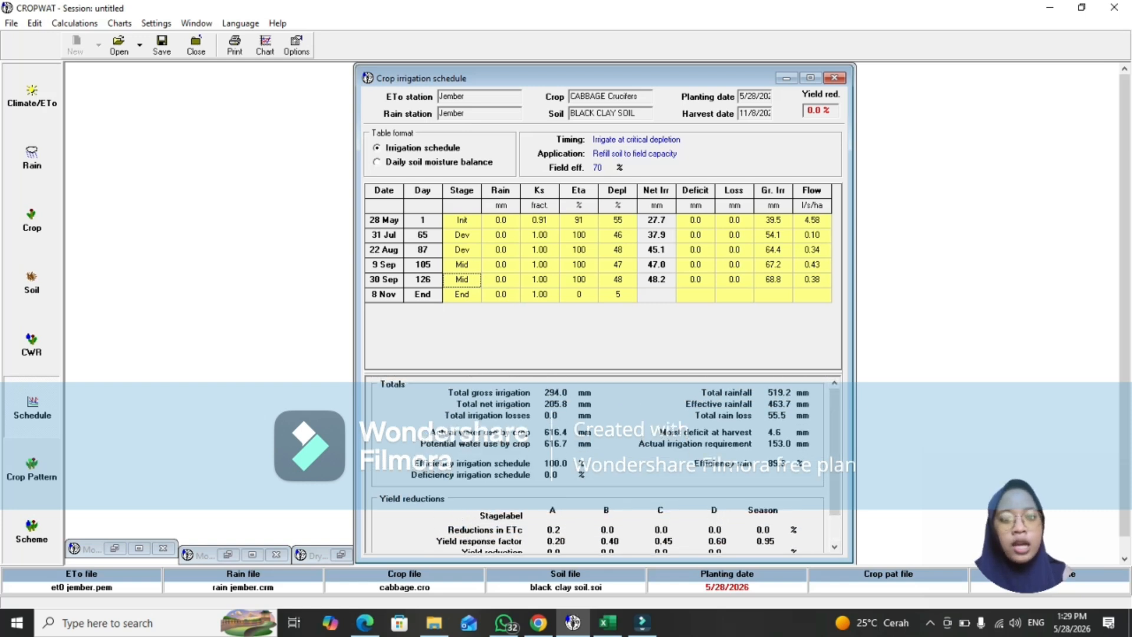
pyautogui.click(500, 221)
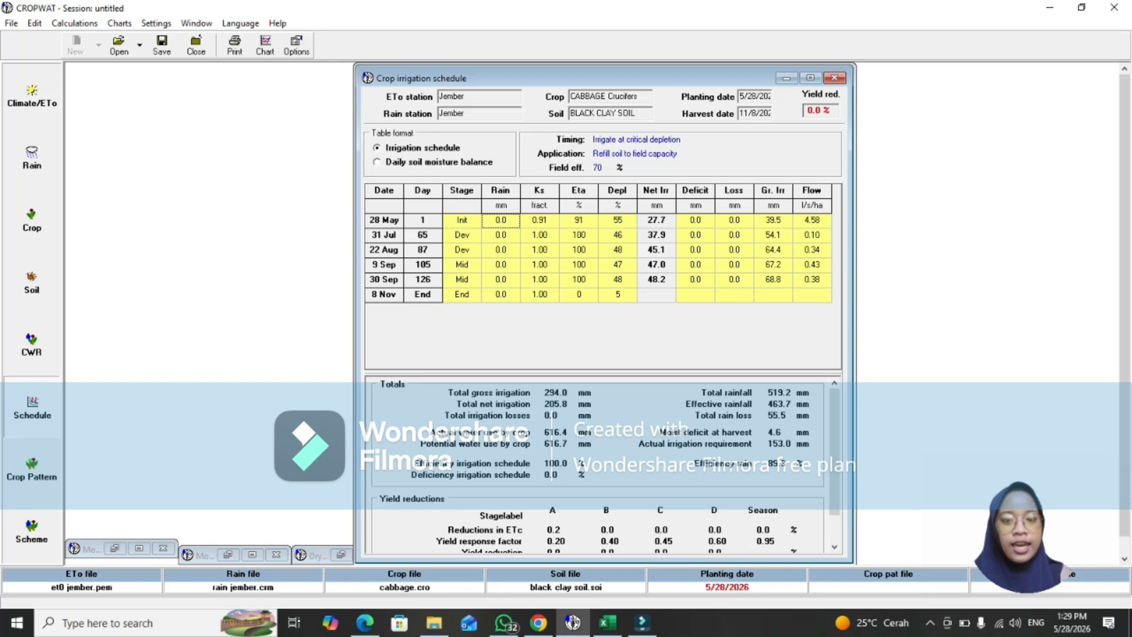
# Save the irrigation schedule in the sessions folder as a schedule file named "Scedule Jember Kol".
pyautogui.click(162, 44)
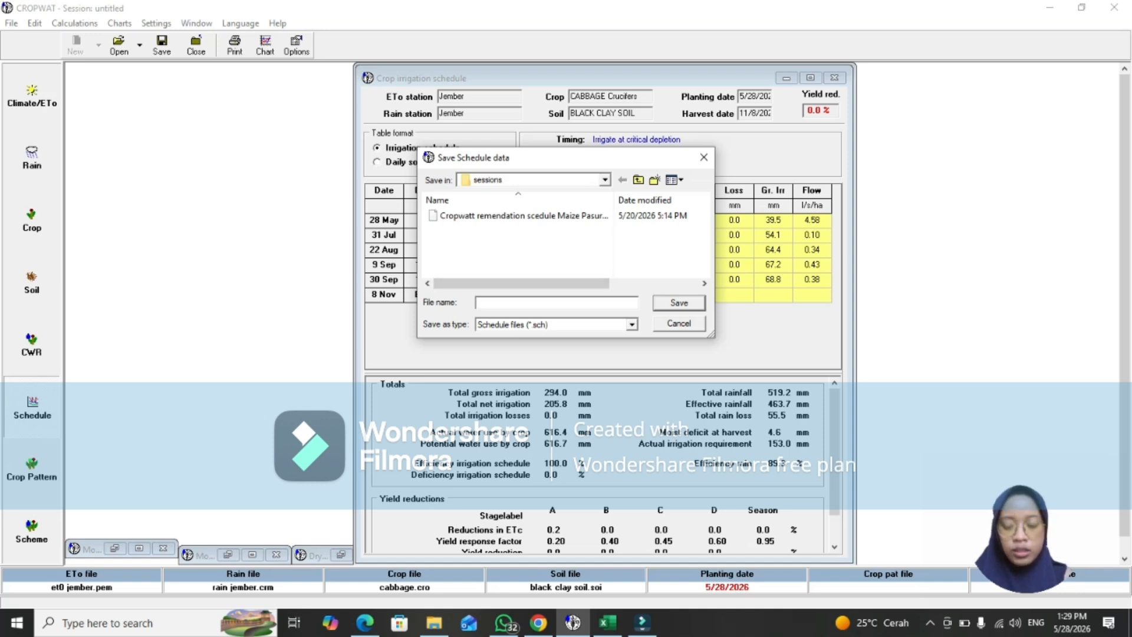
pyautogui.write('S')
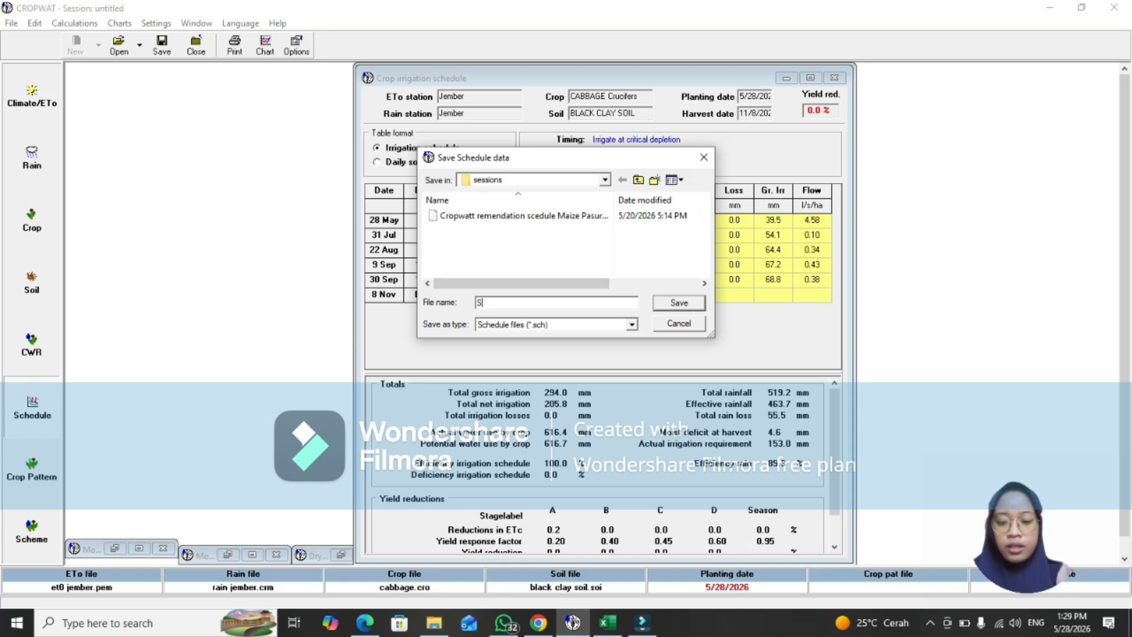
pyautogui.write('cedu')
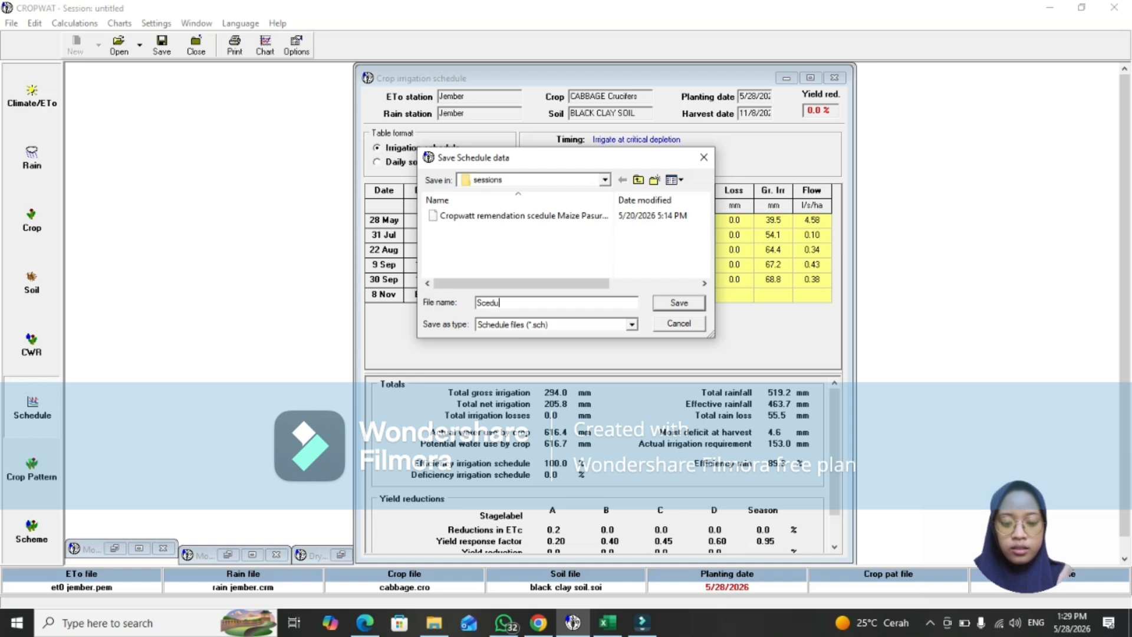
pyautogui.write('le Jember')
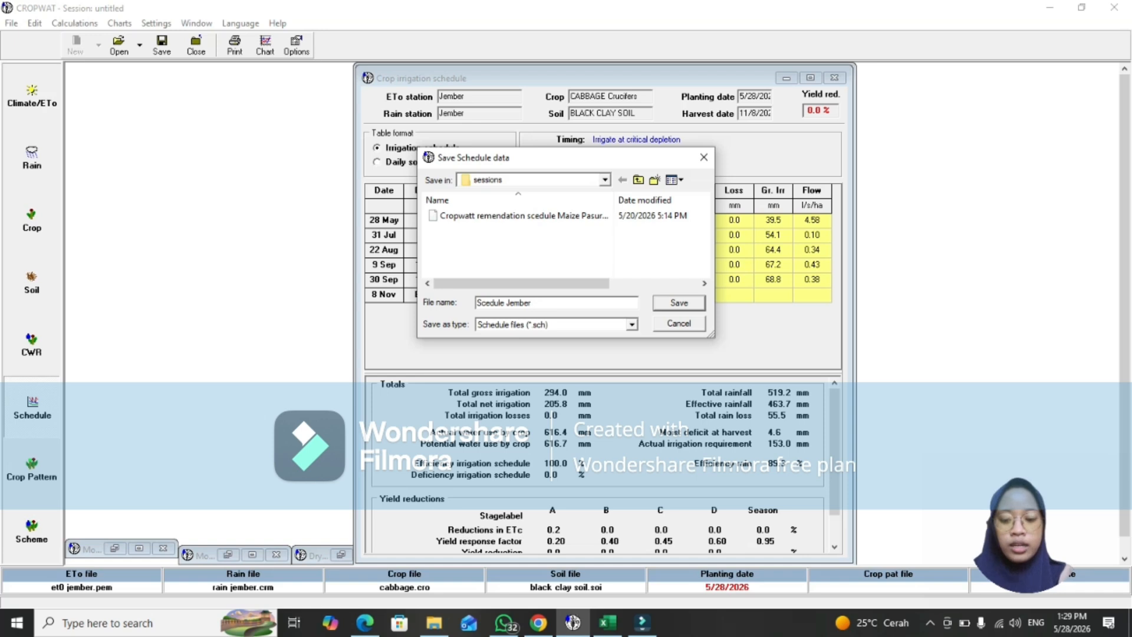
pyautogui.write(' Ko')
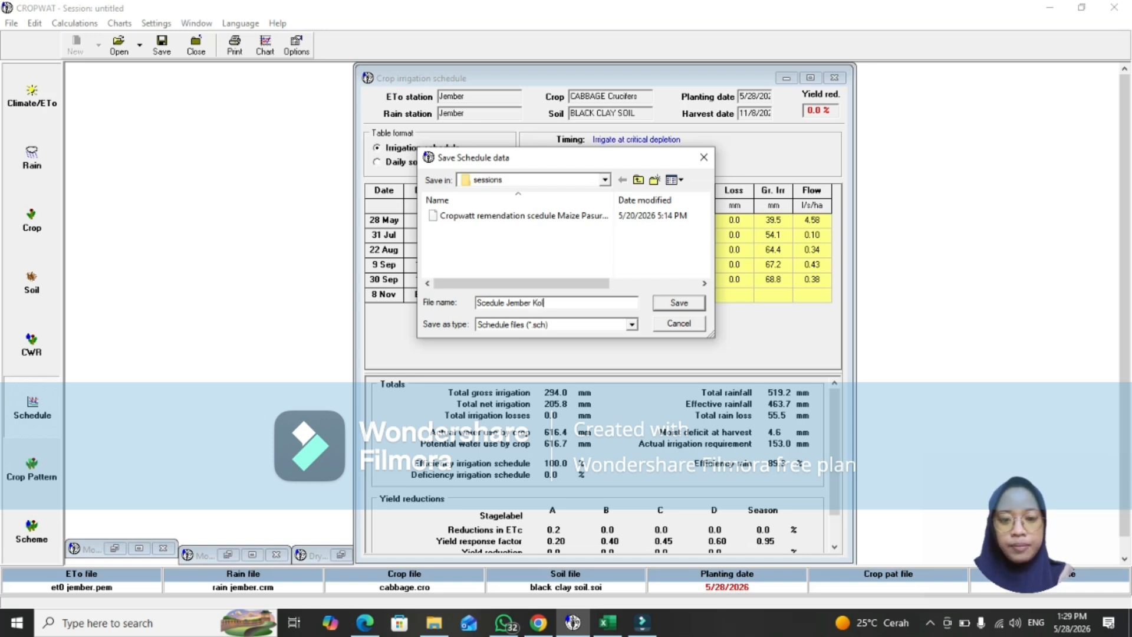
pyautogui.write('l')
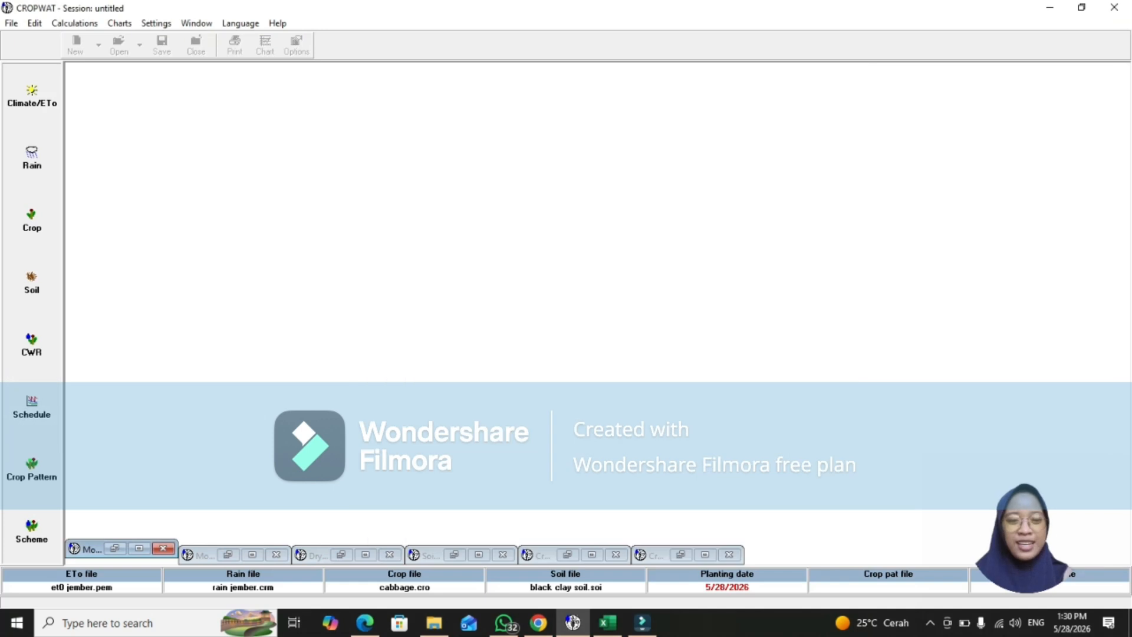